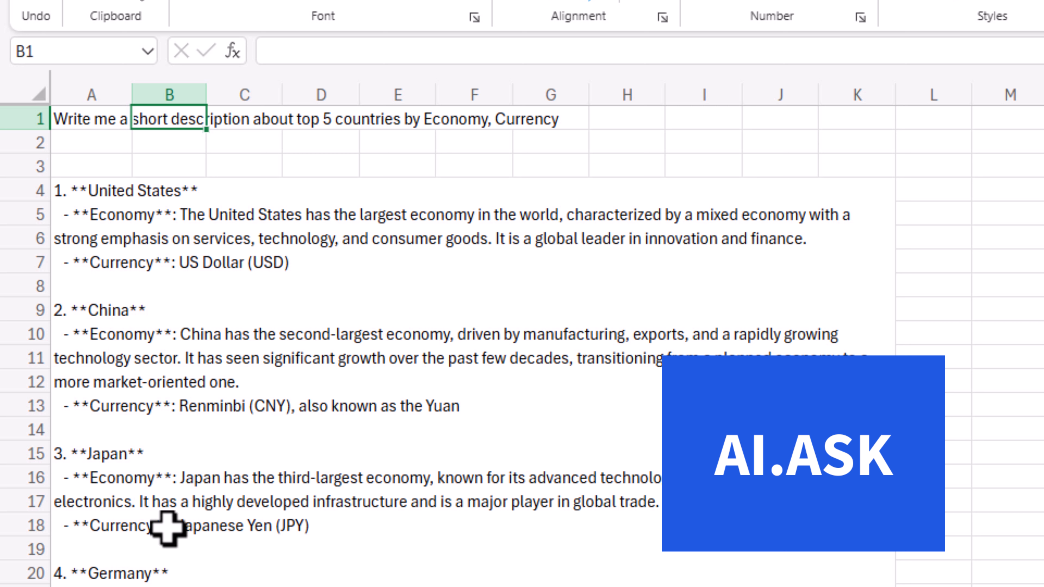
Extend the country description prompt in cell A1 by adding ", Military" after Currency
scroll(452, 329, "down", 2)
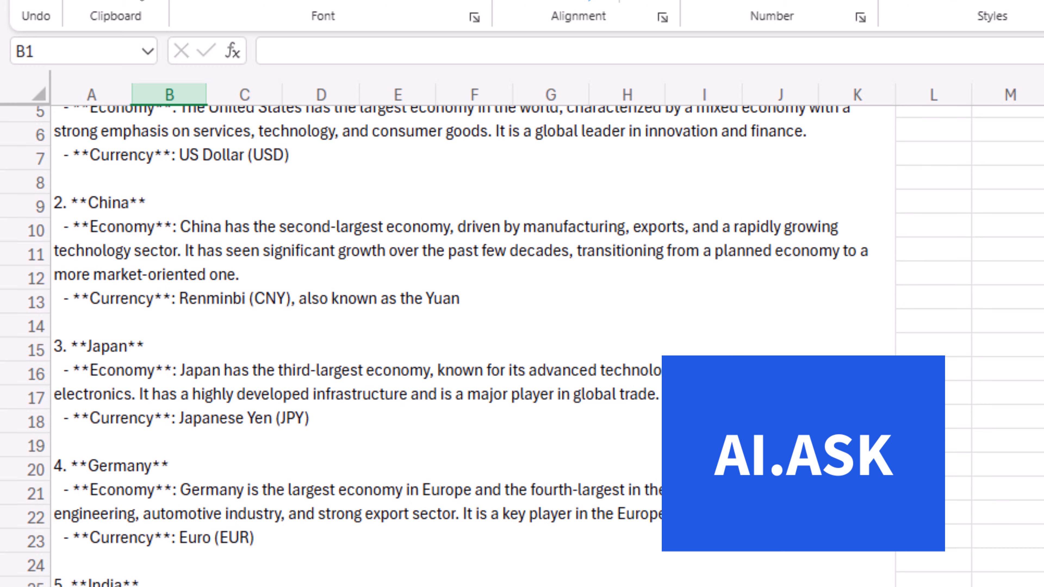
scroll(329, 370, "up", 2)
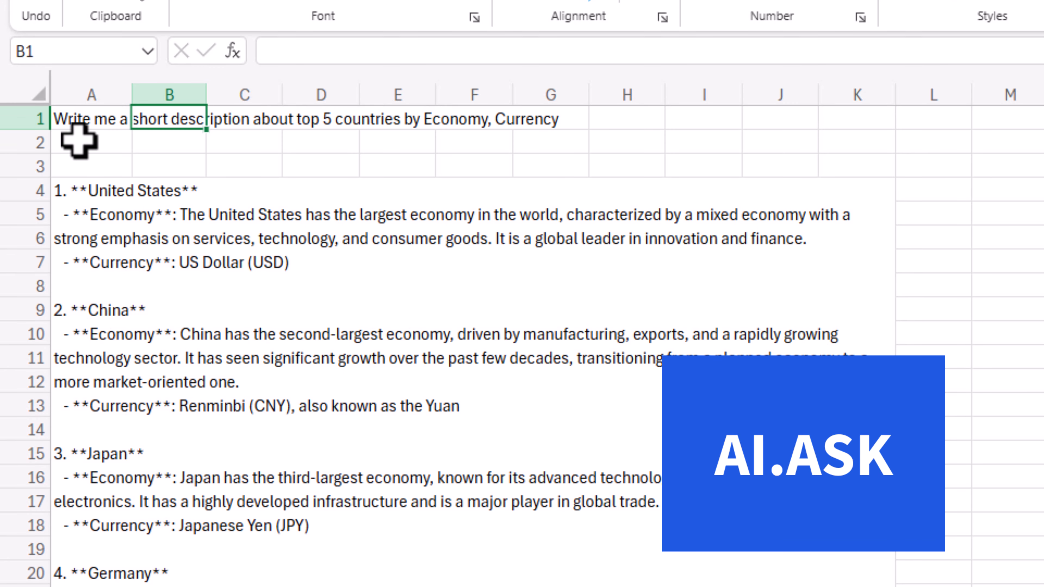
left_click(71, 120)
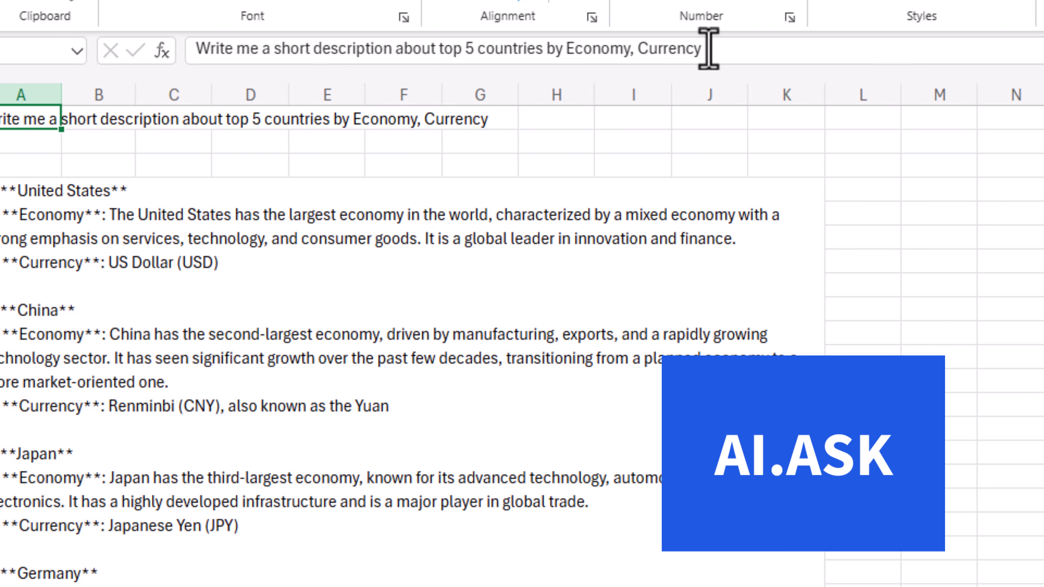
left_click(775, 48)
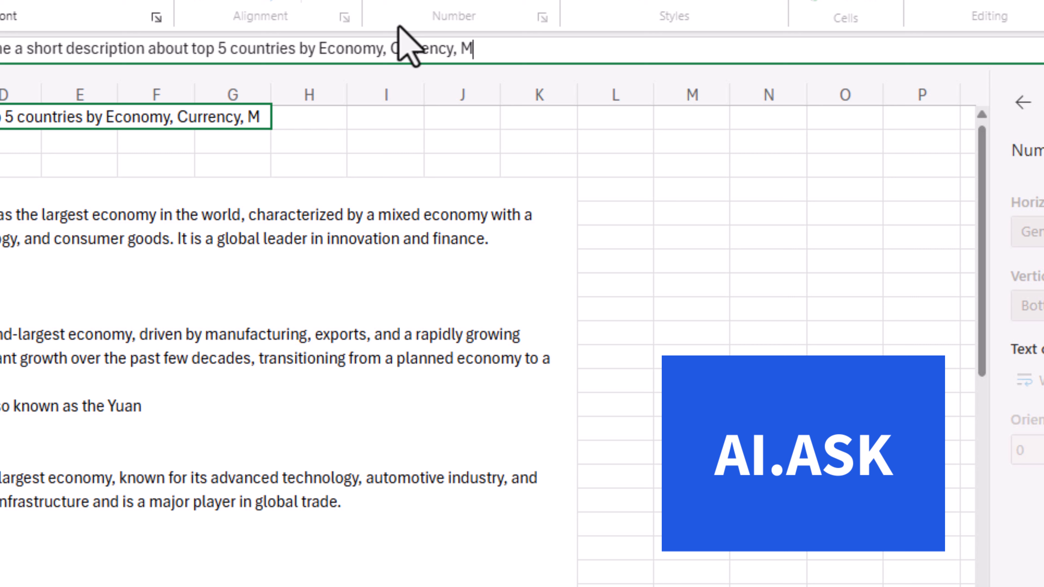
type(", Military")
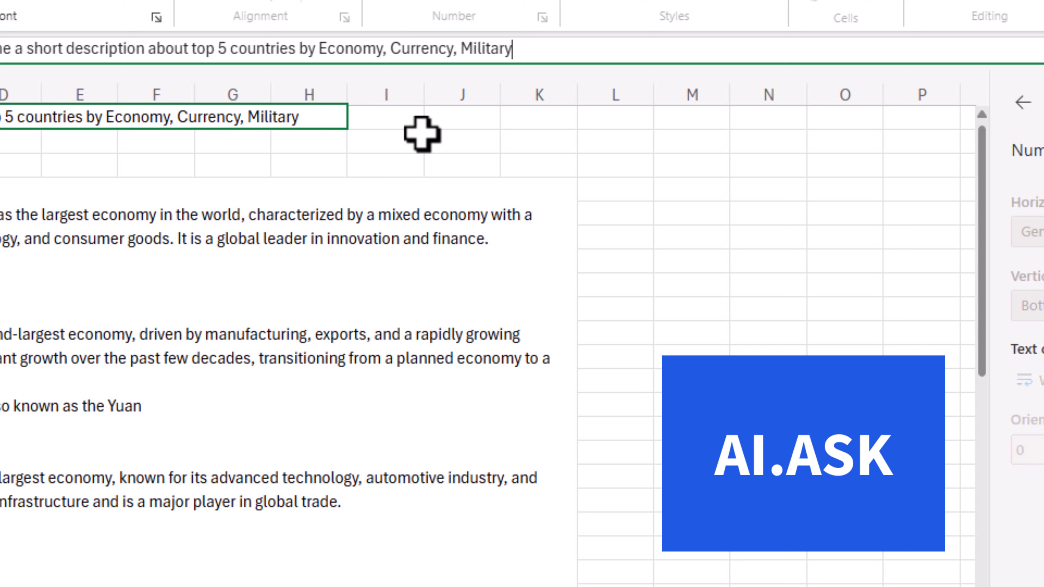
key("Return")
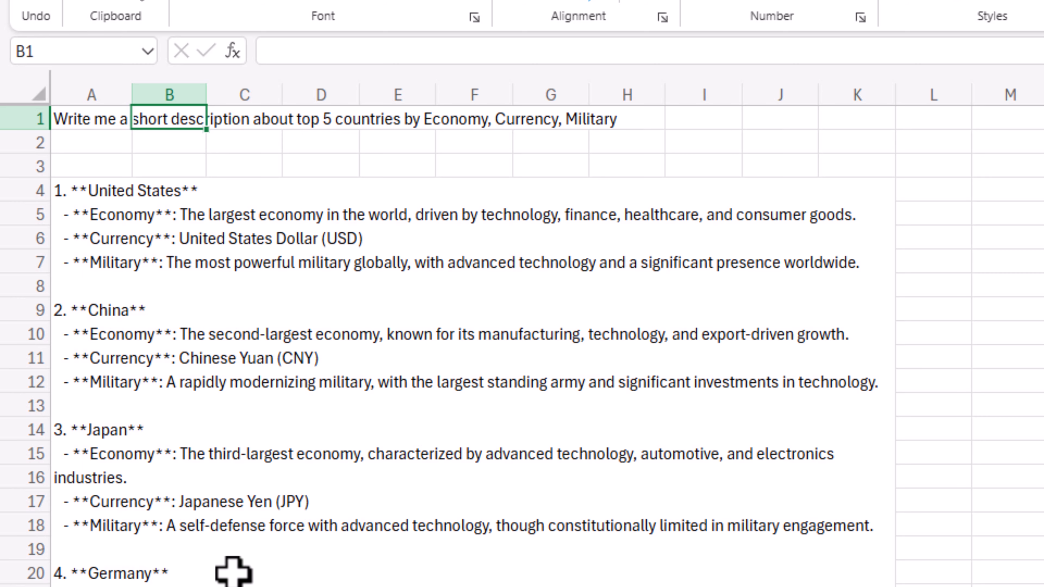
scroll(233, 572, "down", 3)
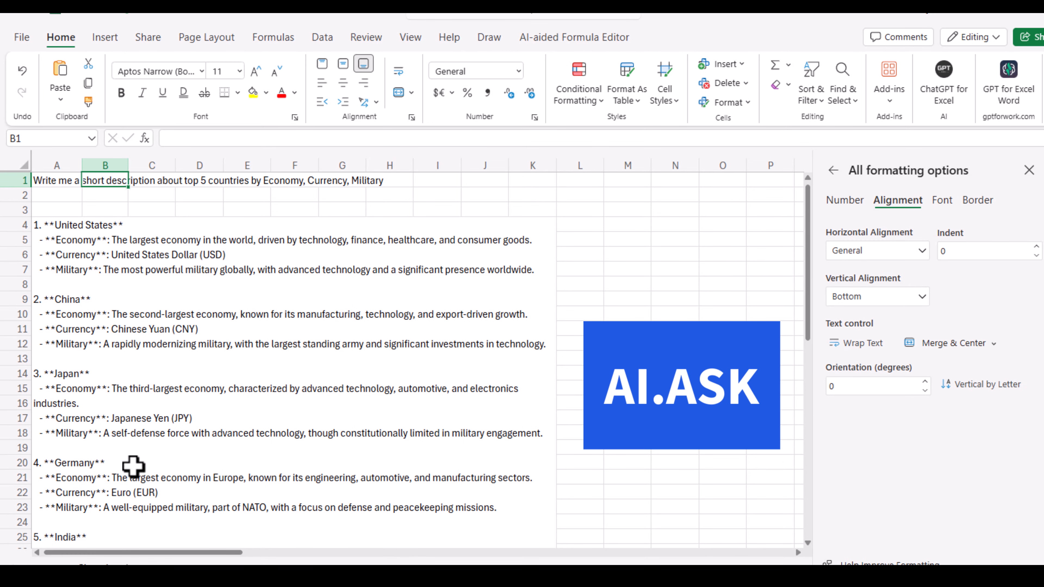
left_click(53, 181)
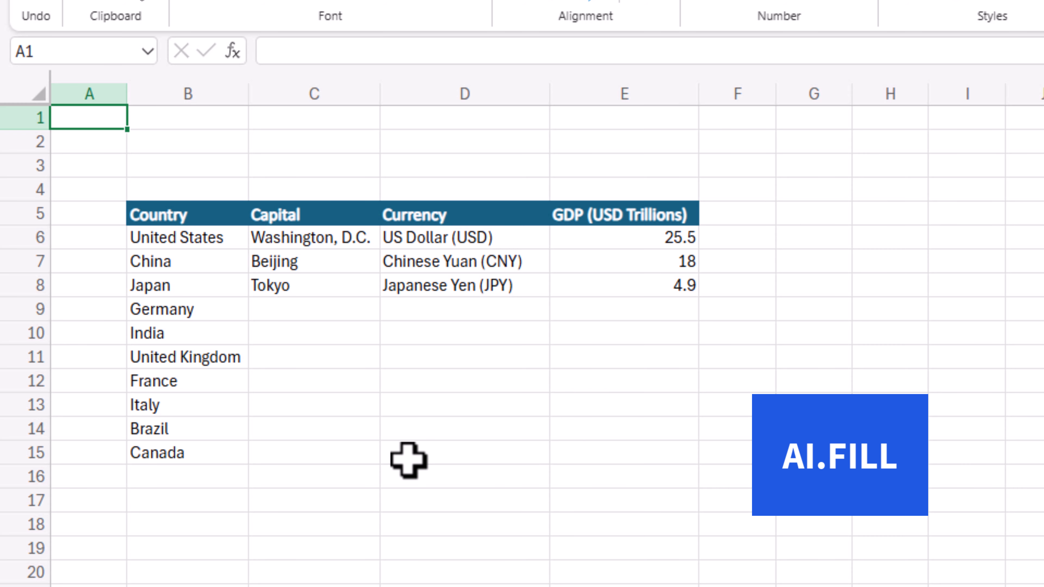
Enter =AI.FILL(B5:E8,B9:B15) in cell C9 to complete the capital, currency and GDP columns for the remaining countries
left_click(268, 314)
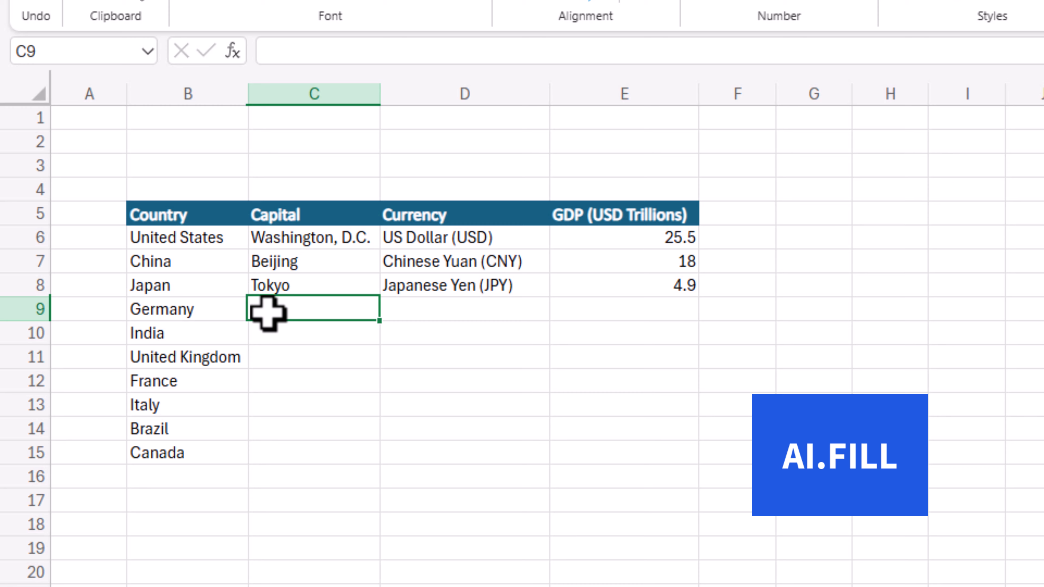
type("=AI")
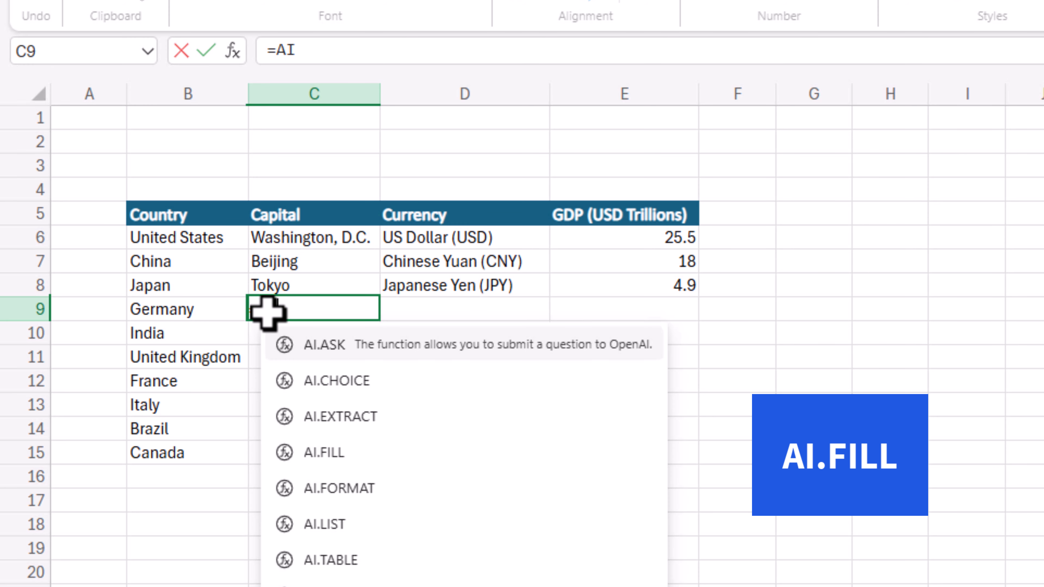
type(".FILL")
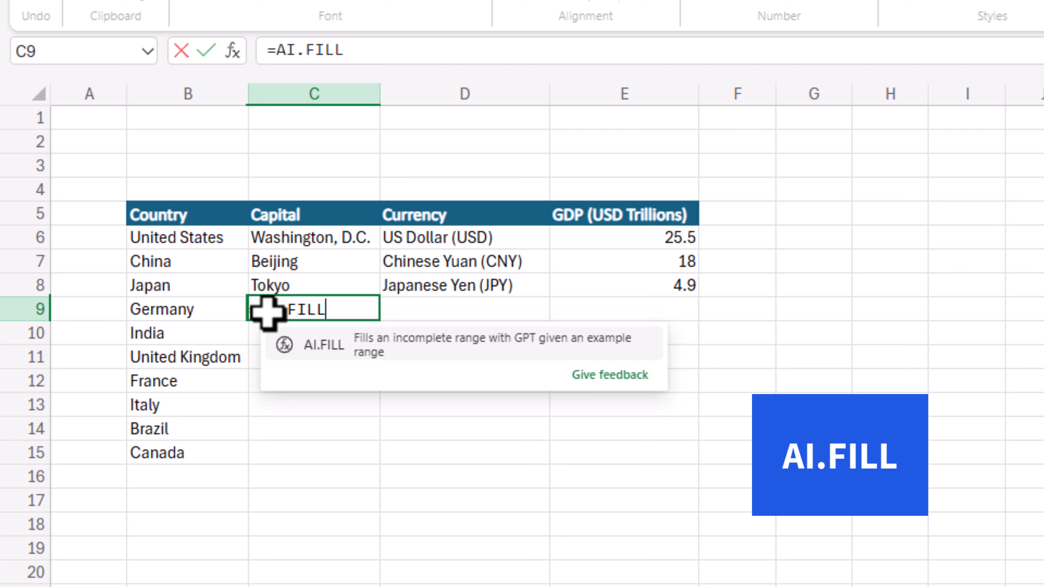
type("(")
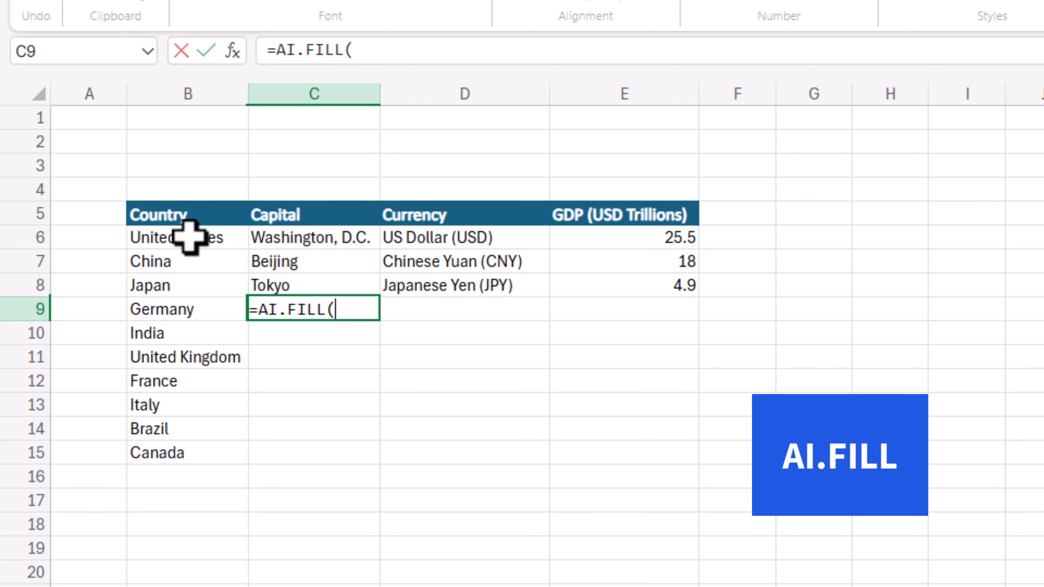
left_click_drag(160, 209, 599, 277)
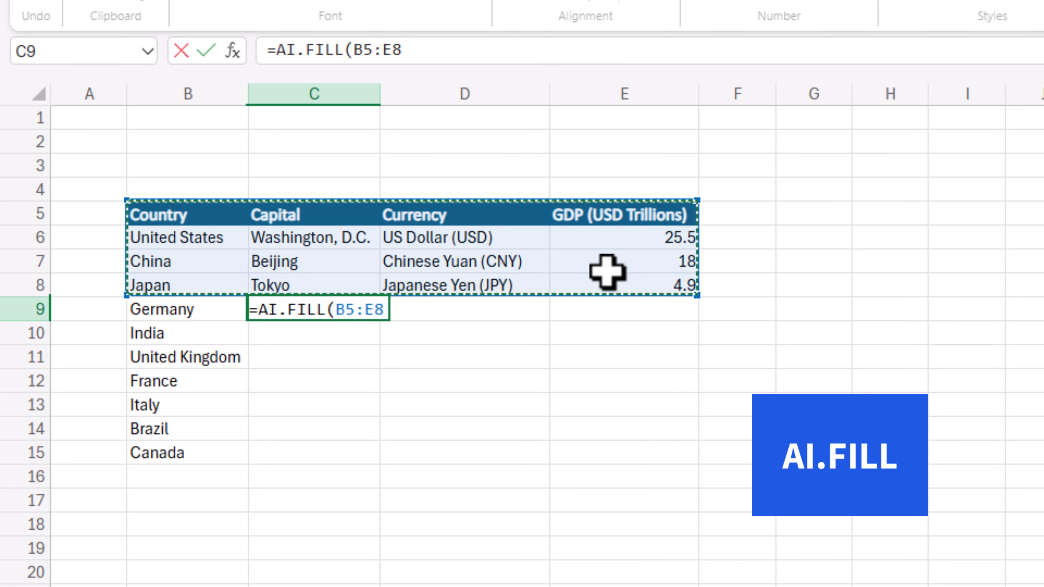
type(",")
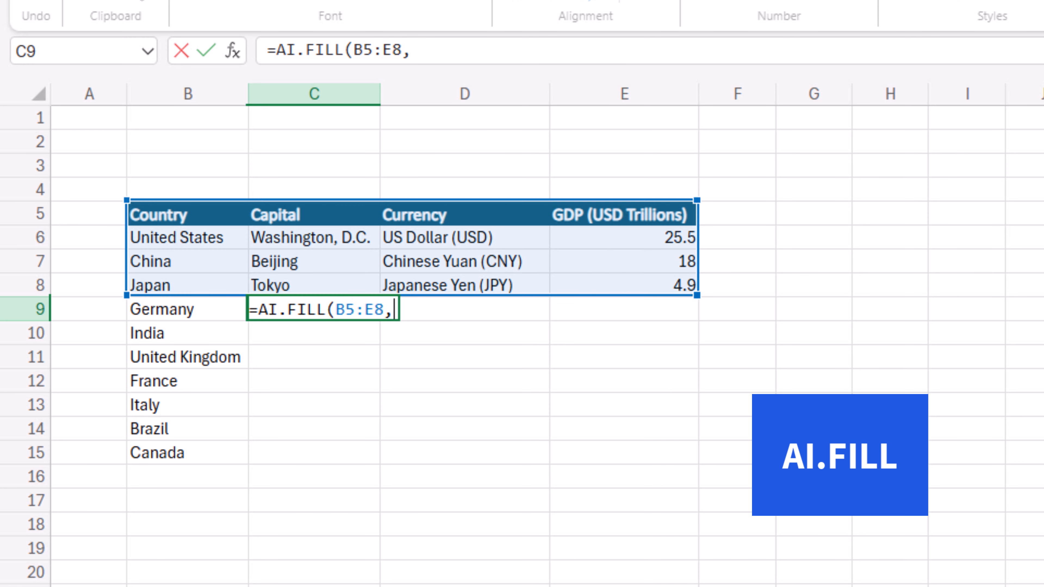
left_click(180, 314)
left_click_drag(180, 313, 194, 458)
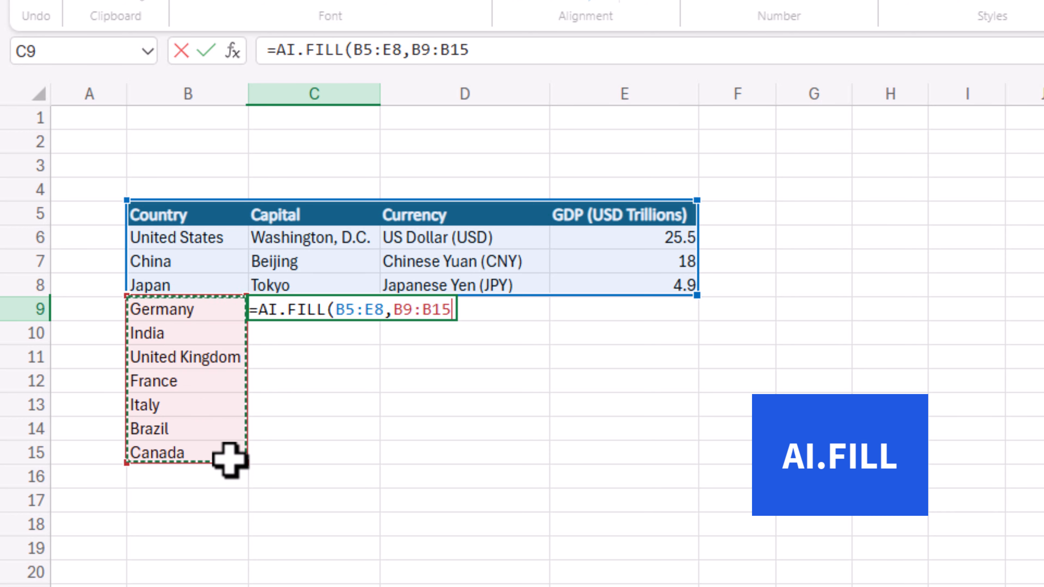
type(")")
key("Tab")
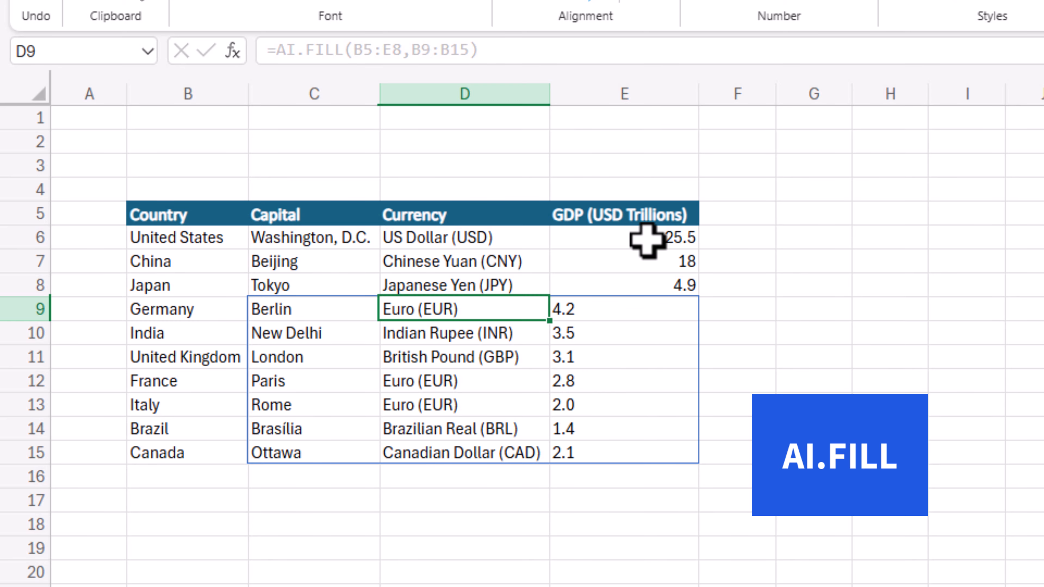
Right-align all the GDP values in E6:E15
left_click_drag(647, 240, 653, 447)
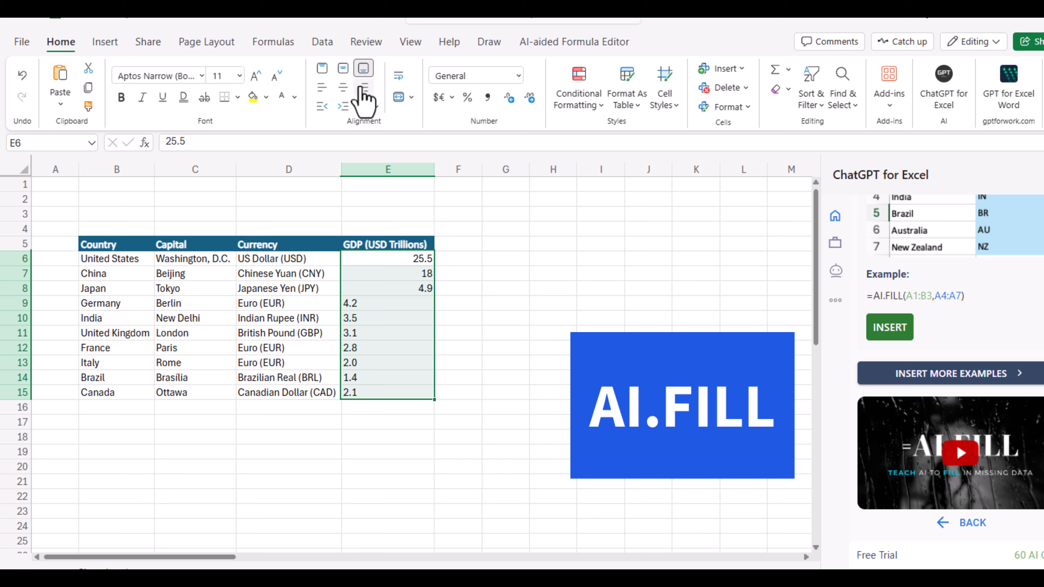
left_click(363, 88)
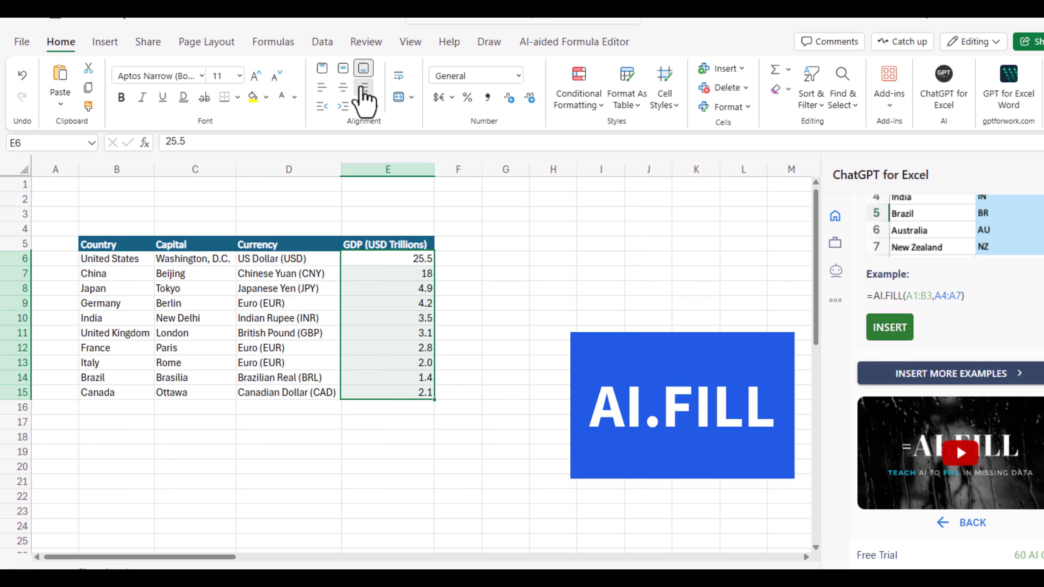
left_click(197, 427)
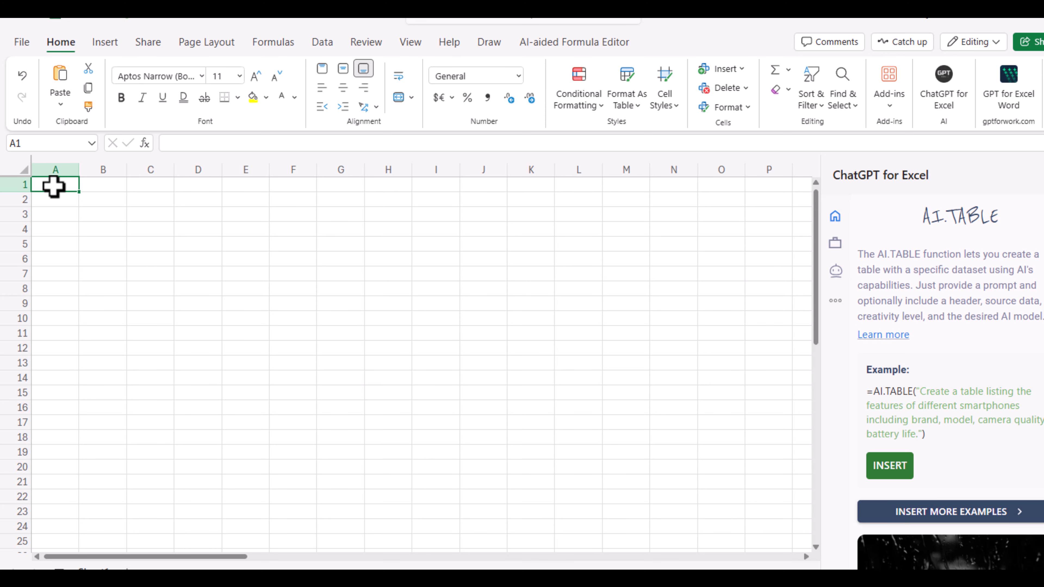
Enter the prompt "Create a table for 10 top movies for 2024" in cell A1 of the empty sheet
double_click(54, 188)
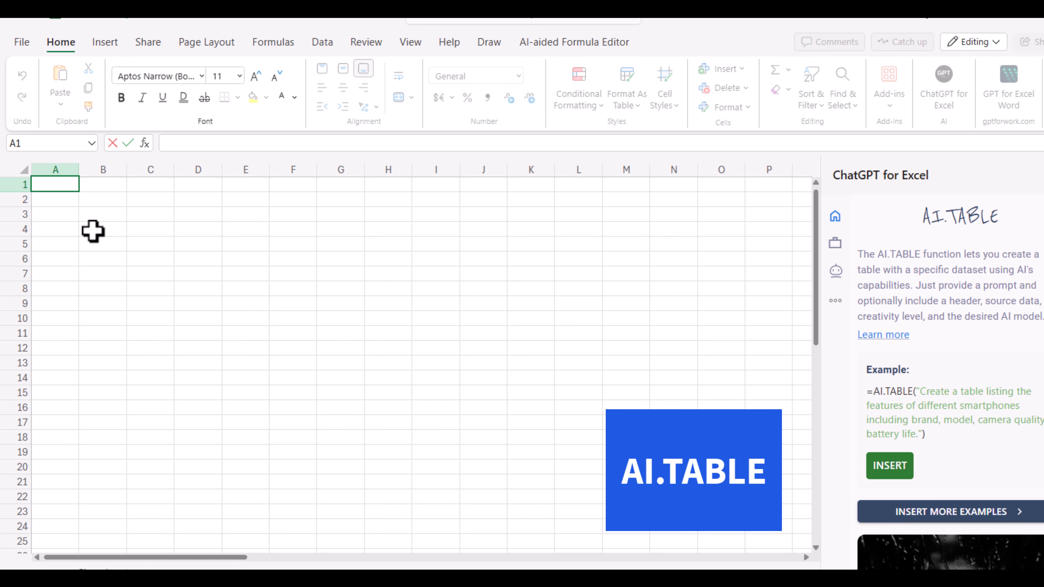
type("Cr")
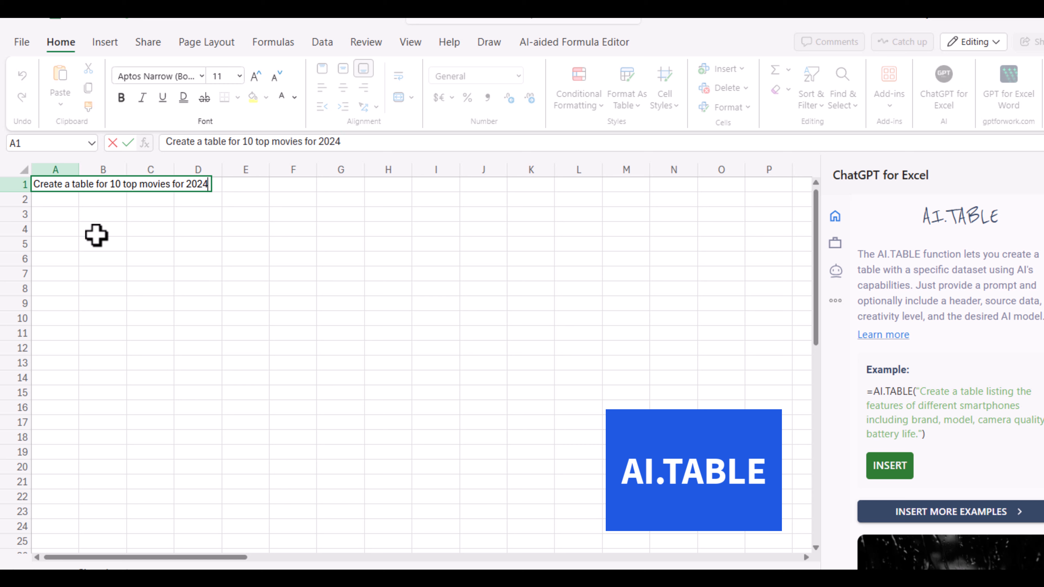
key("Tab")
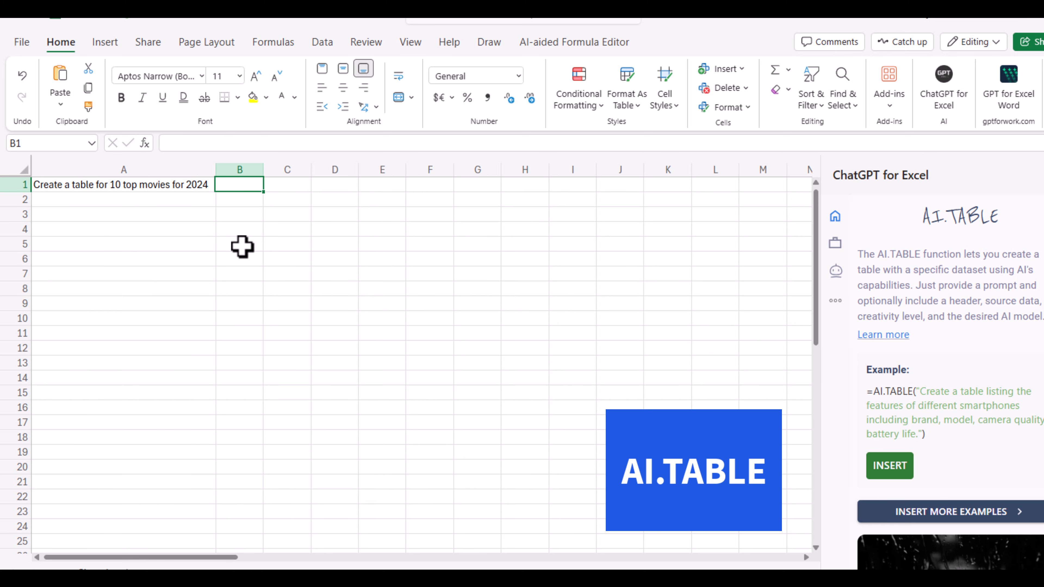
Generate the movie table by entering =AI.TABLE(A1) in cell B4
left_click(239, 230)
mouse_move(239, 229)
left_mouse_down()
mouse_move(364, 236)
mouse_move(210, 223)
mouse_move(387, 236)
mouse_move(443, 313)
mouse_move(438, 257)
mouse_move(420, 226)
mouse_move(221, 236)
left_mouse_up()
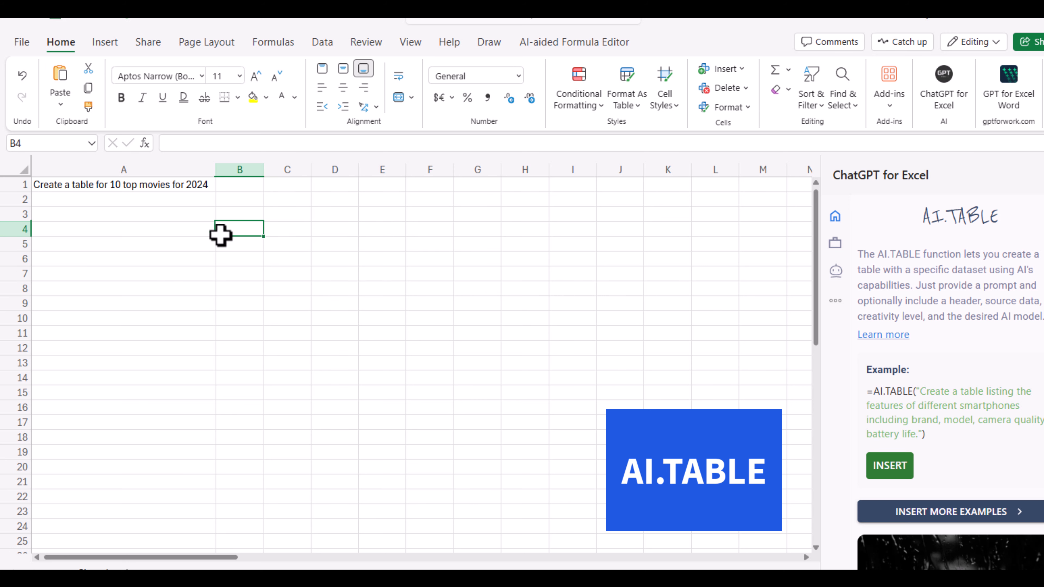
double_click(238, 230)
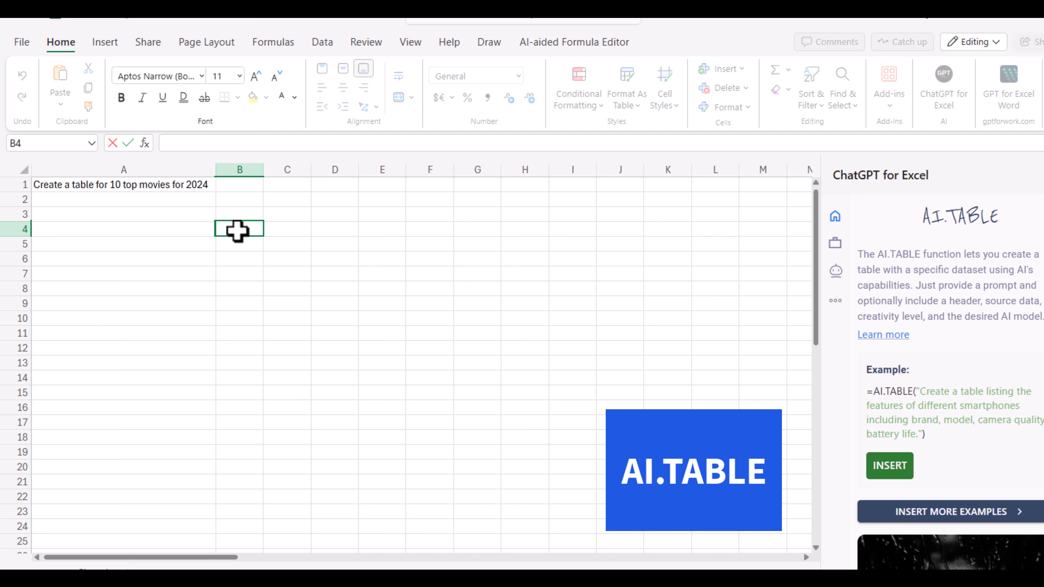
type("=AI.")
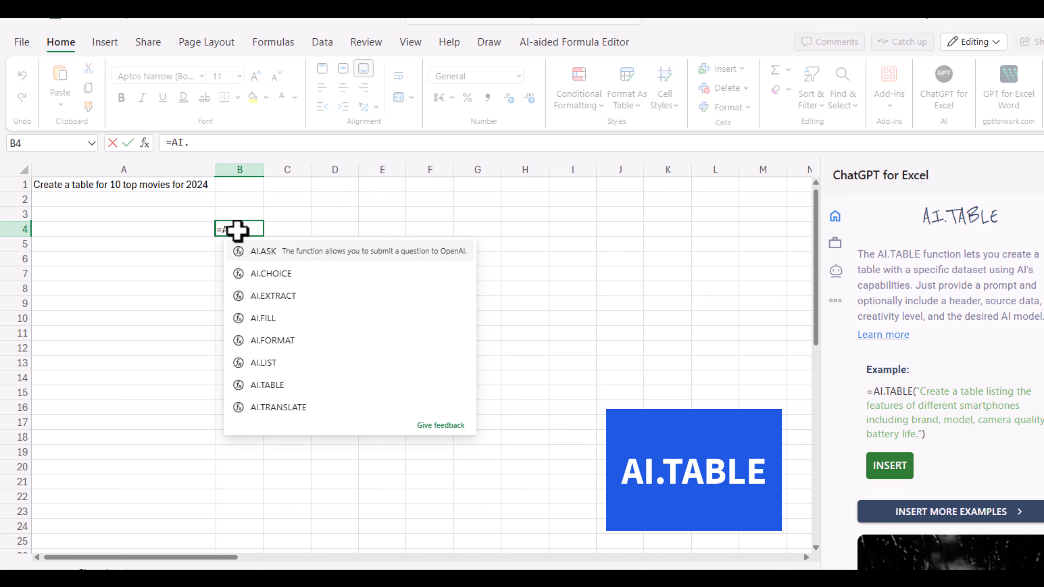
type("TABLE(")
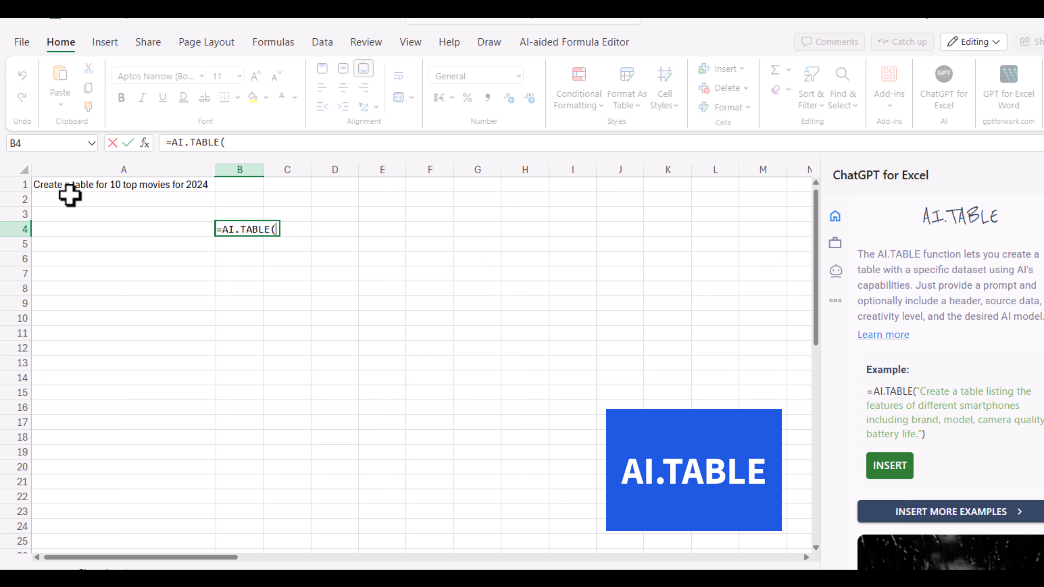
left_click(56, 186)
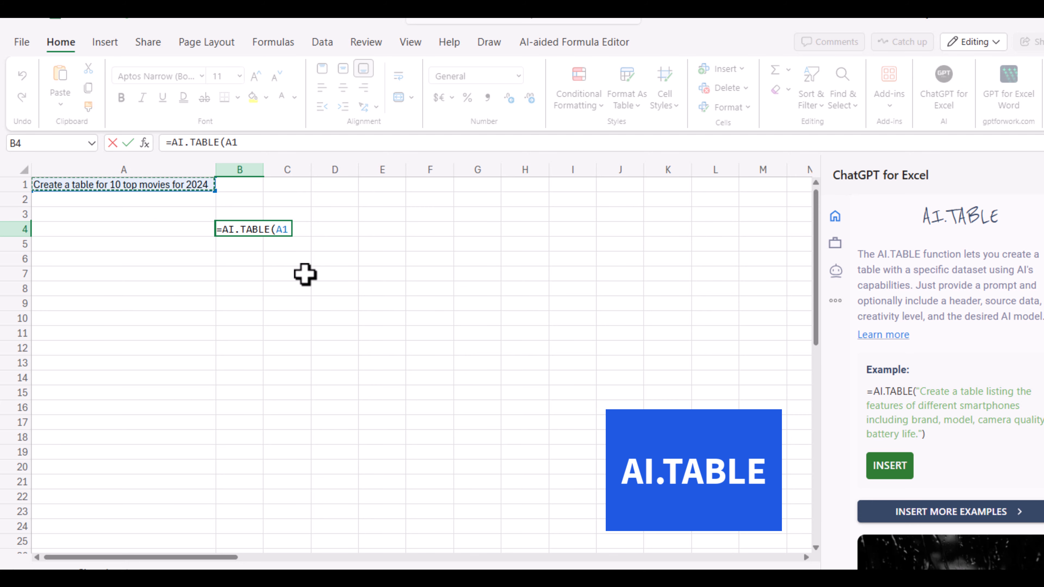
type(")")
key("Tab")
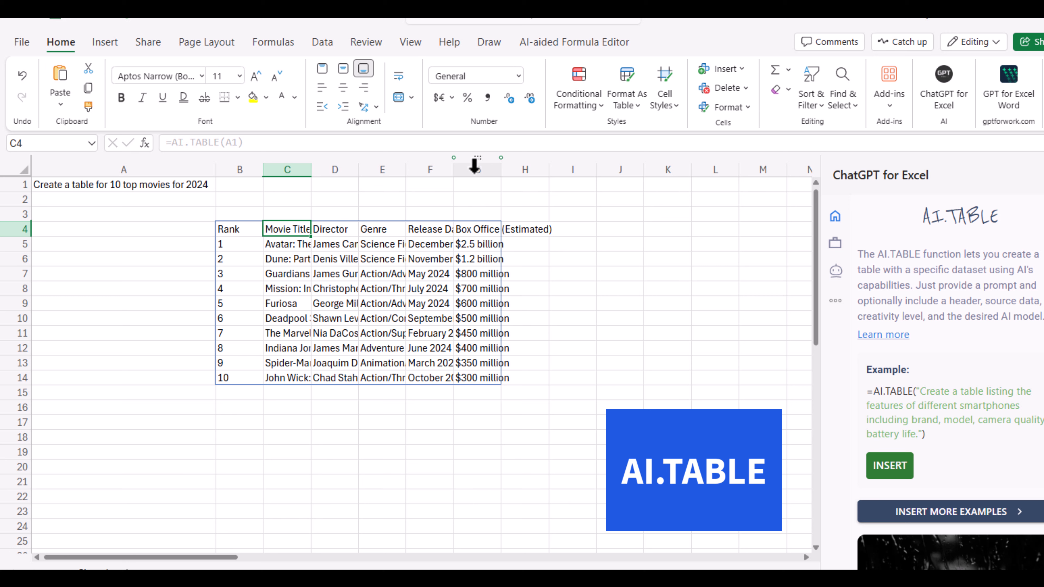
Autofit the widths of the Box Office, Movie Title, Director and Genre columns to their contents
double_click(500, 173)
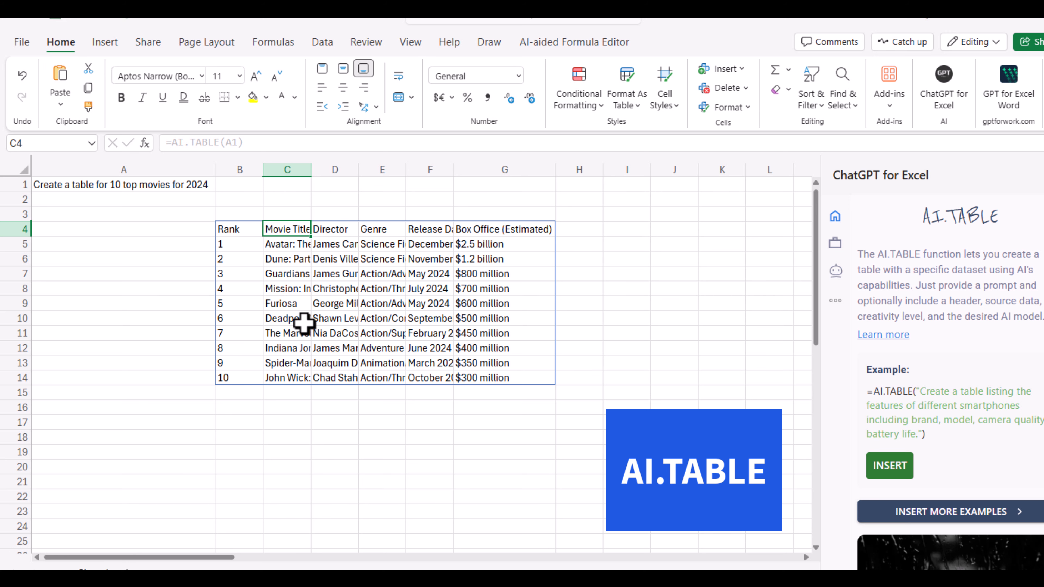
double_click(311, 169)
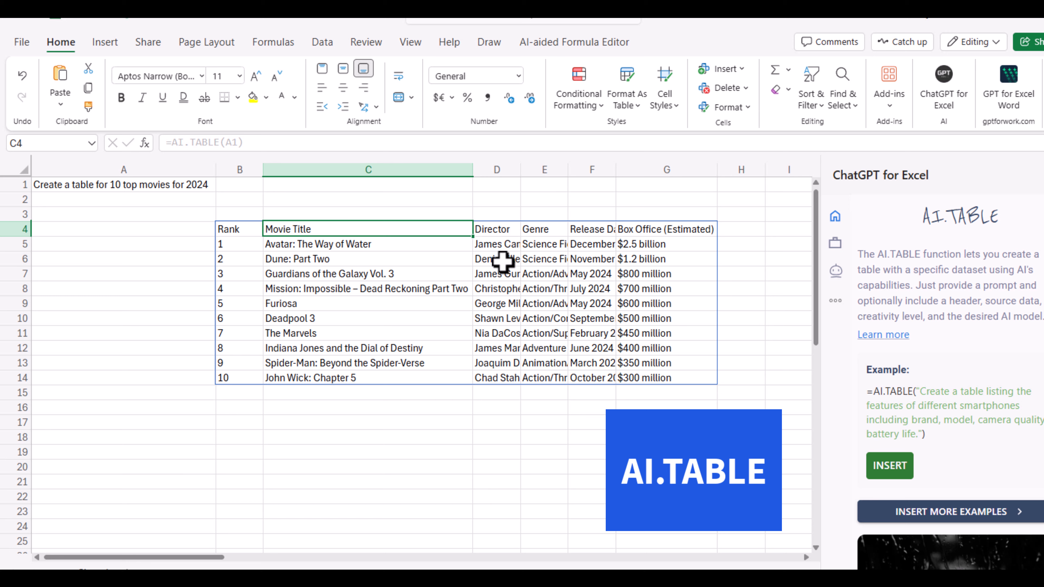
double_click(520, 171)
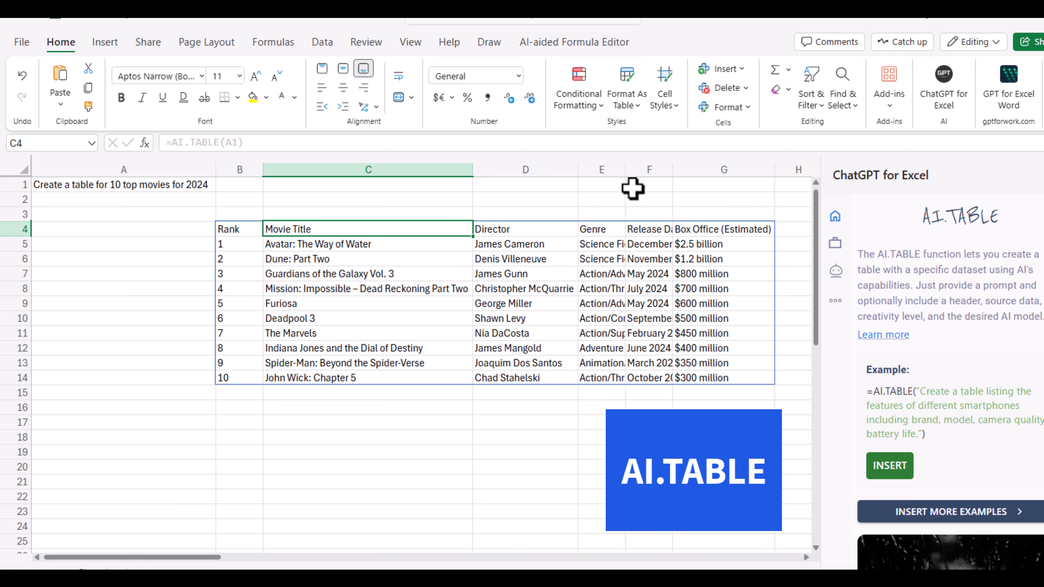
double_click(622, 173)
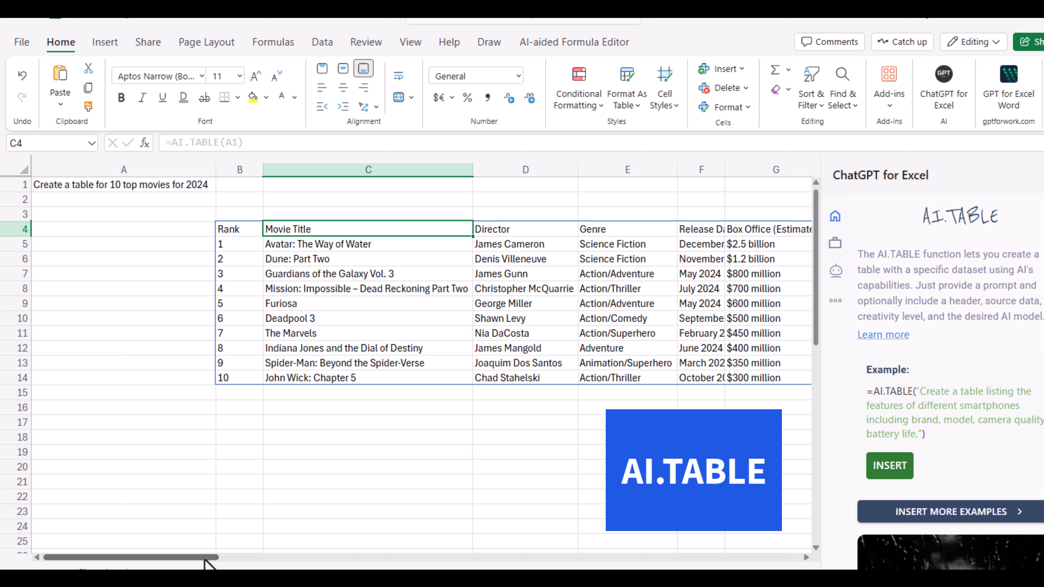
Apply the 40% - Accent2 cell style to the movie table's header row, B4:G4
left_click_drag(204, 558, 227, 558)
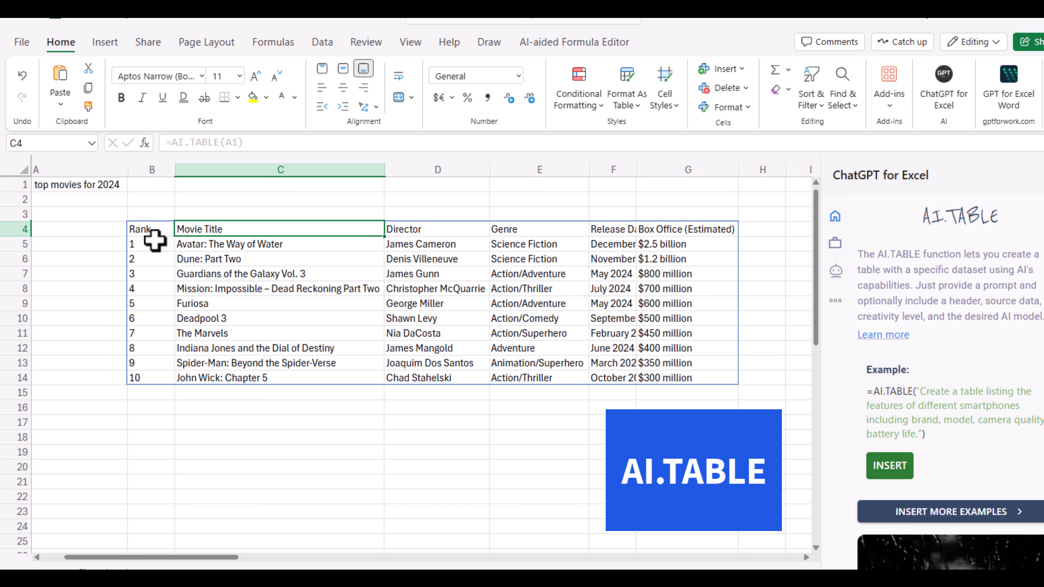
left_click_drag(140, 229, 676, 232)
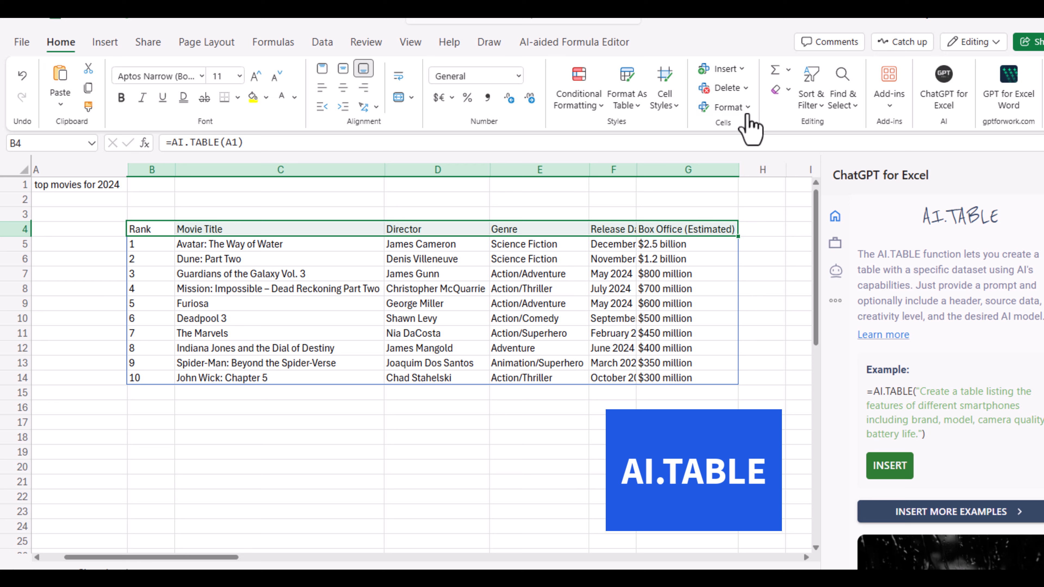
left_click(674, 110)
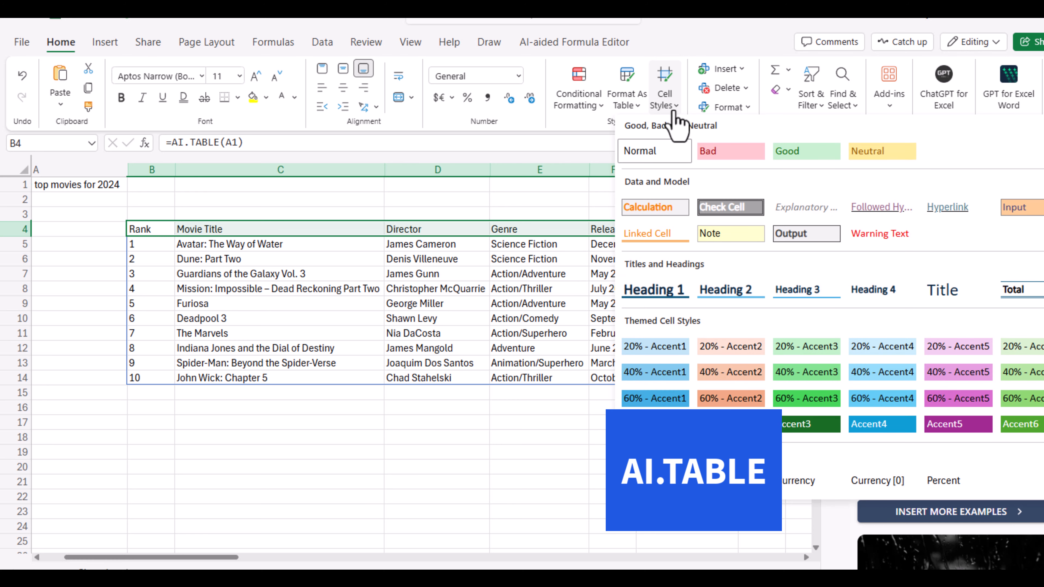
left_click(738, 371)
left_click(374, 407)
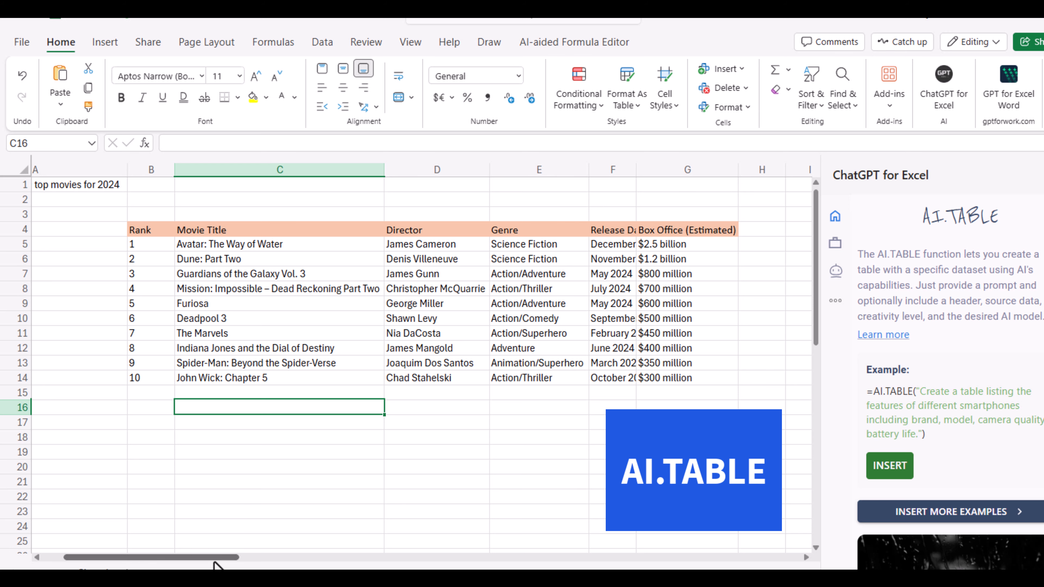
Change the year in the cell A1 prompt to 2023 so the movie table regenerates
left_click_drag(217, 558, 166, 557)
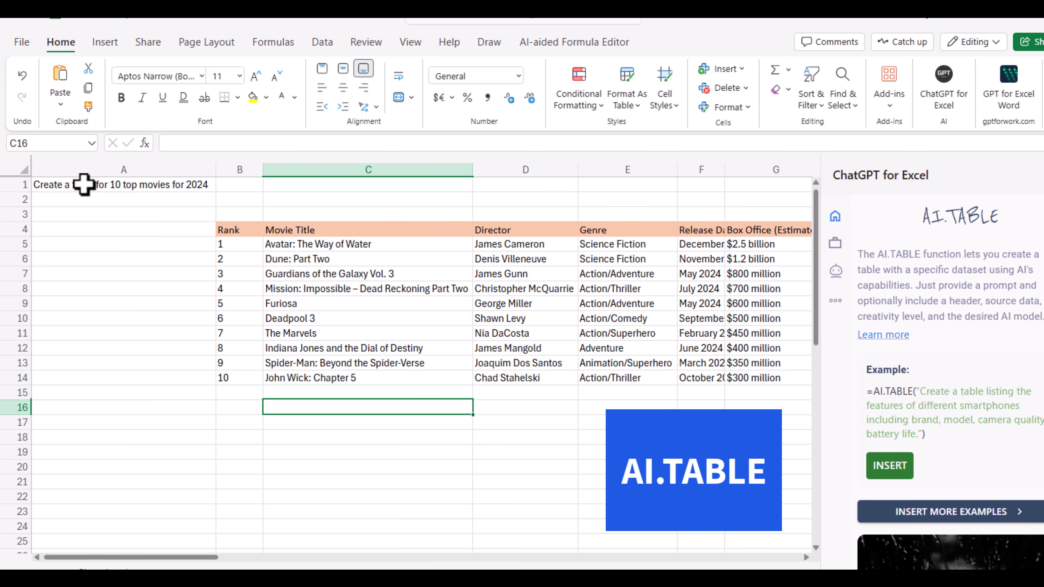
left_click(51, 188)
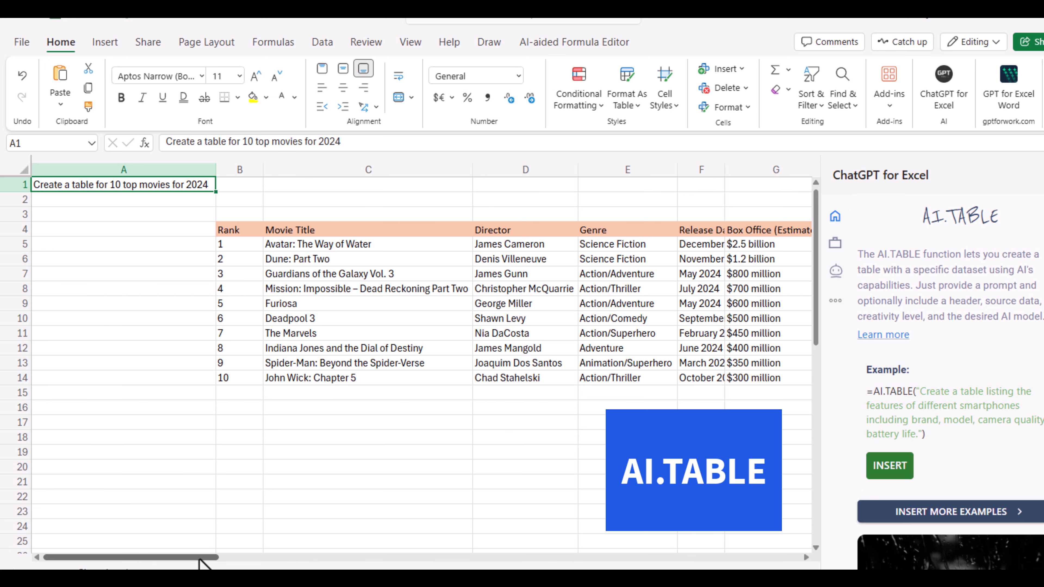
left_click_drag(205, 558, 230, 558)
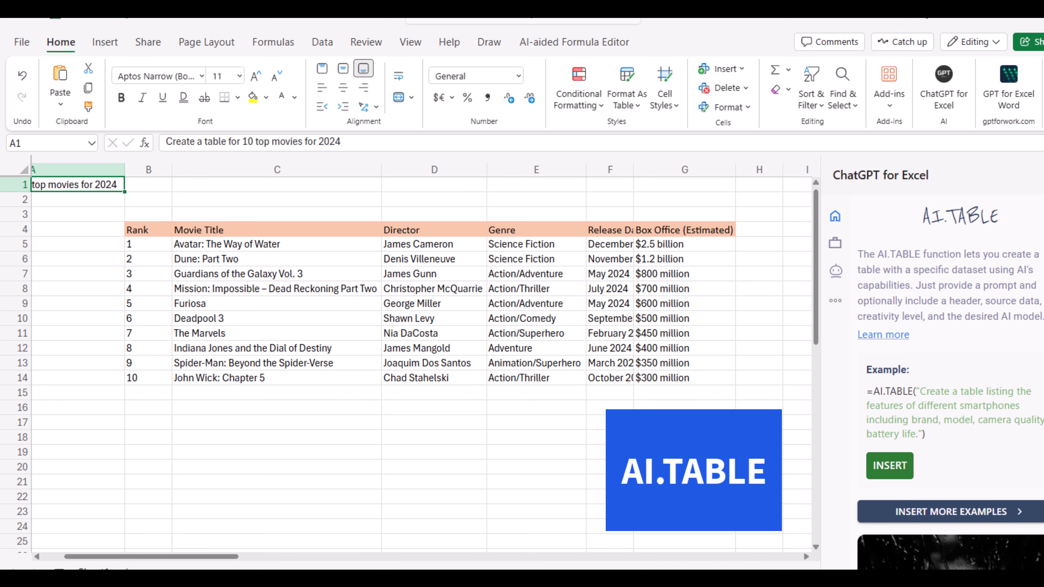
left_click(344, 144)
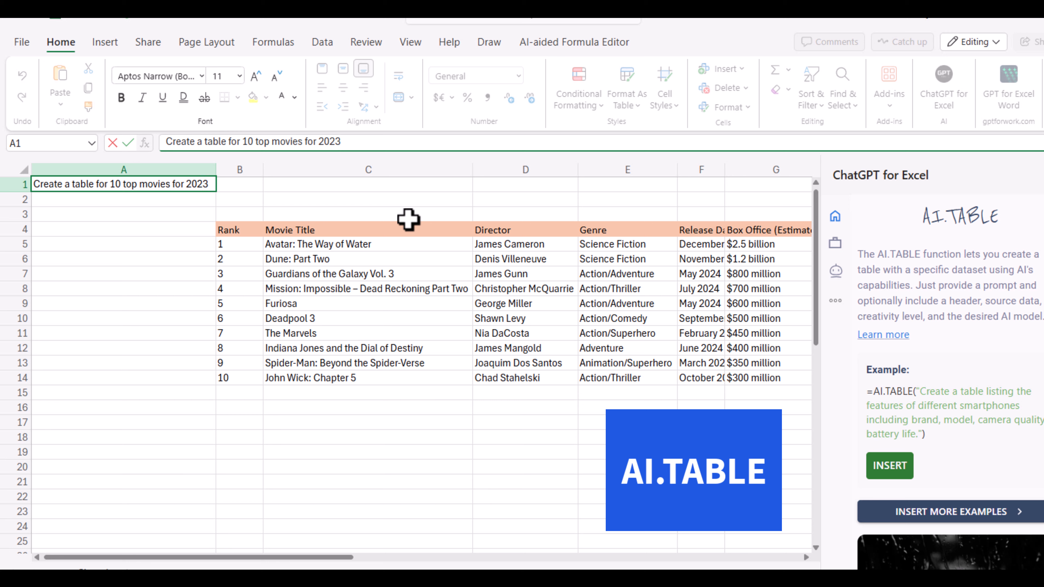
key("Tab")
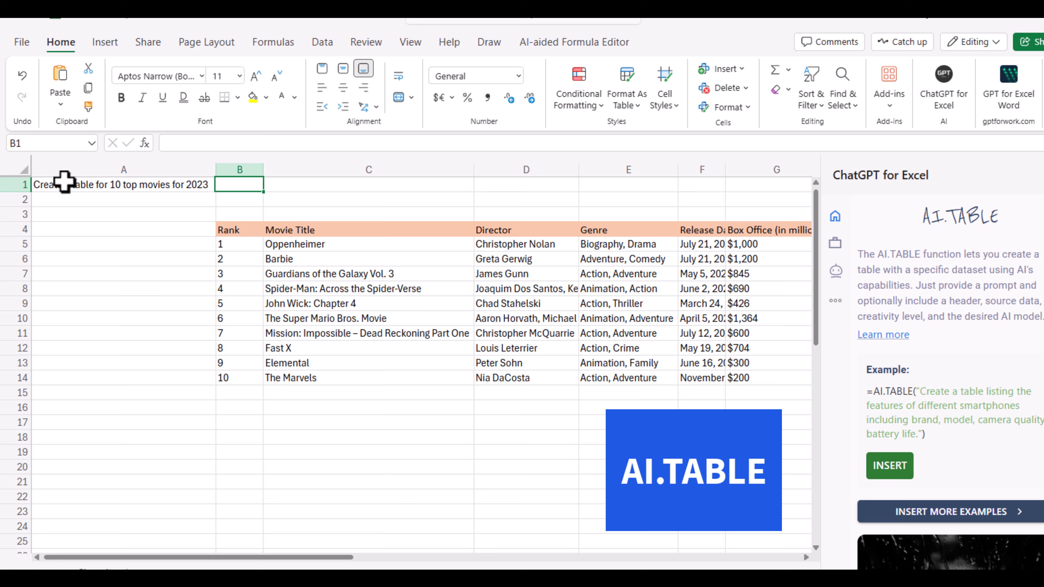
Change the year in the cell A1 prompt to 1969 to regenerate the movie table
left_click(51, 189)
left_click(363, 145)
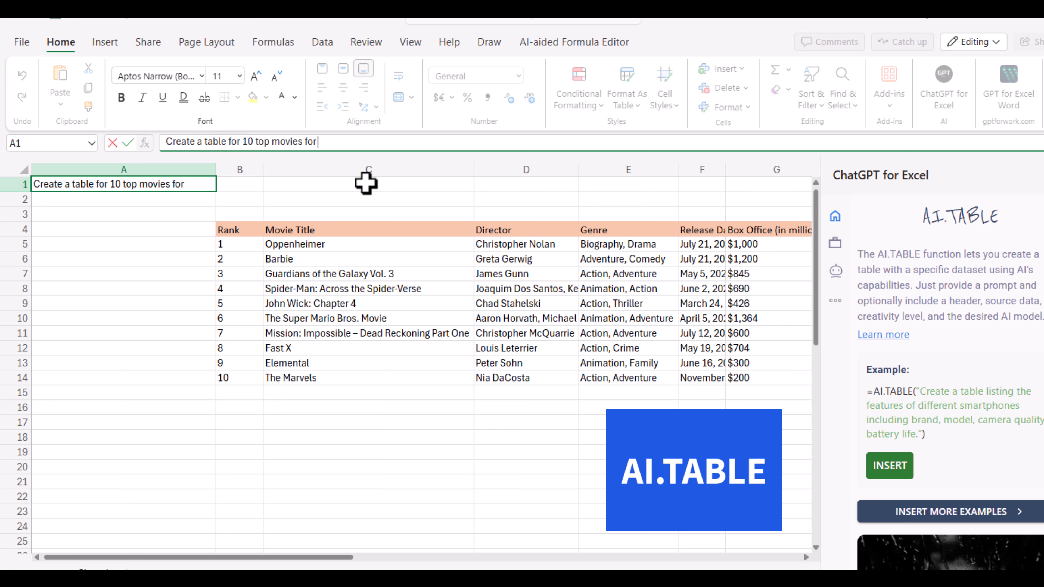
type("96")
key("Tab")
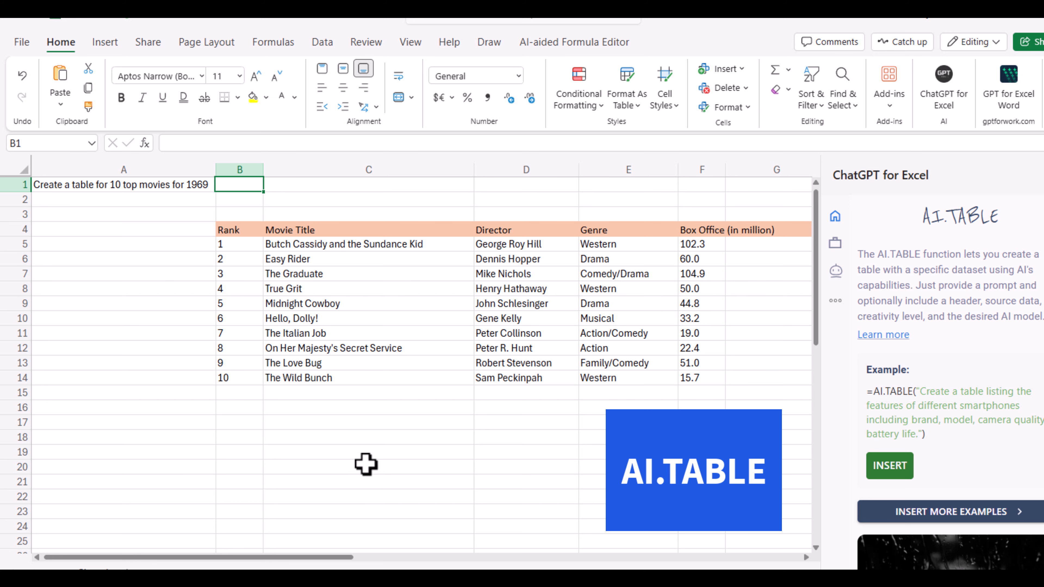
Append ", cast" to the prompt in cell A1 to add the cast to the movie table
left_click_drag(328, 557, 203, 559)
left_click(45, 187)
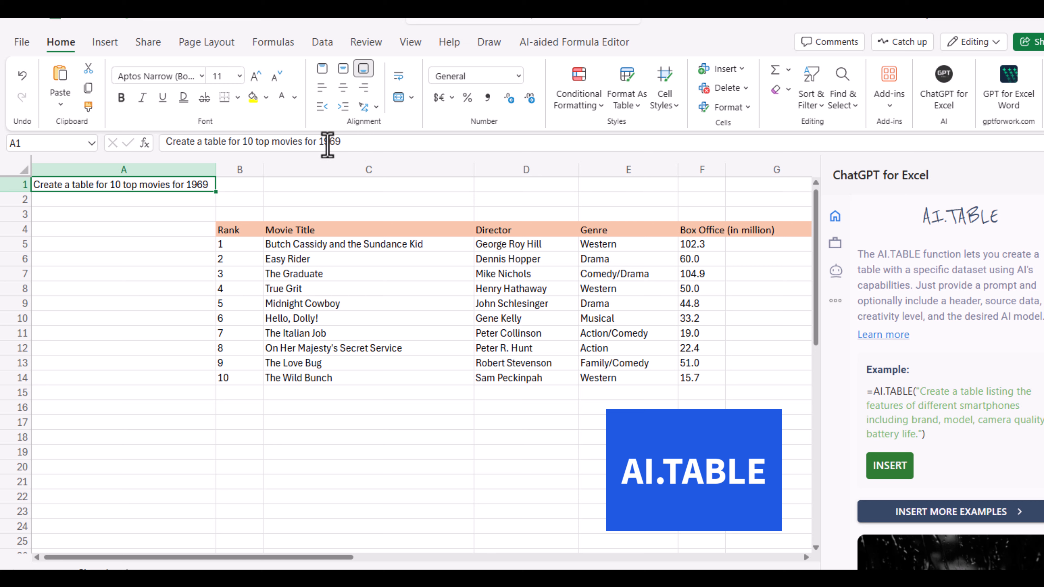
left_click(340, 142)
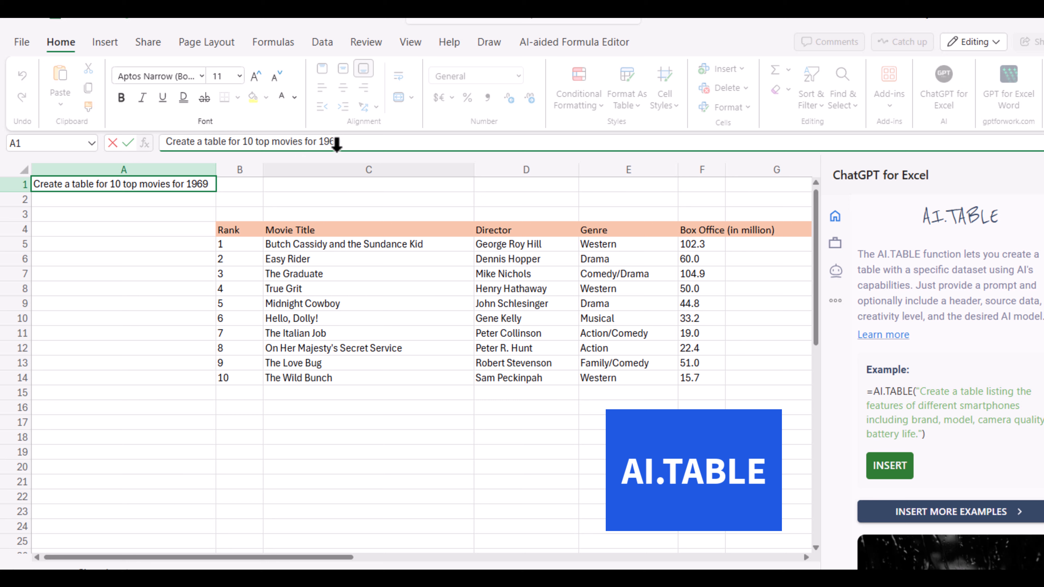
type(", cast")
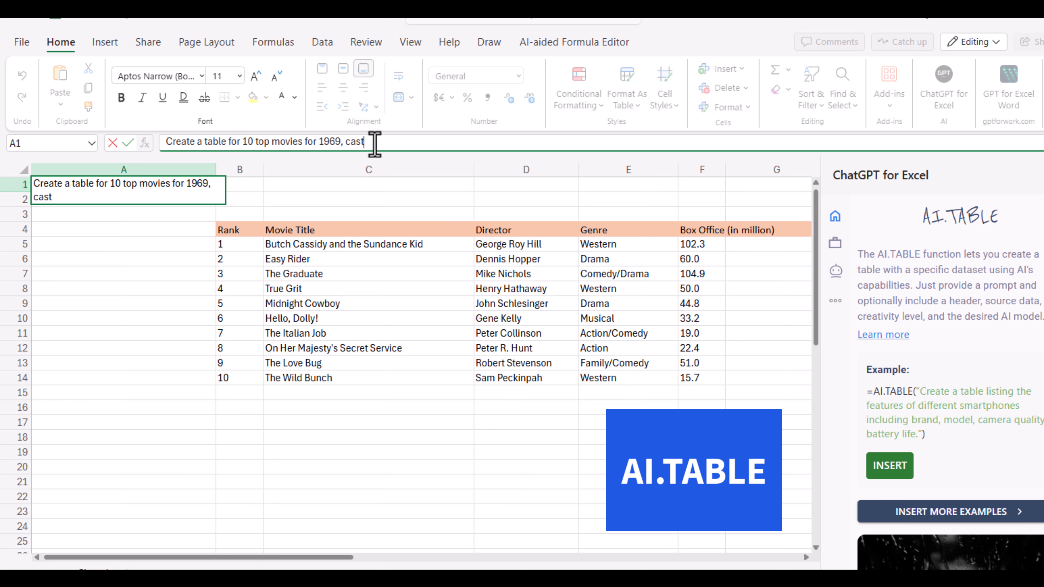
key("Tab")
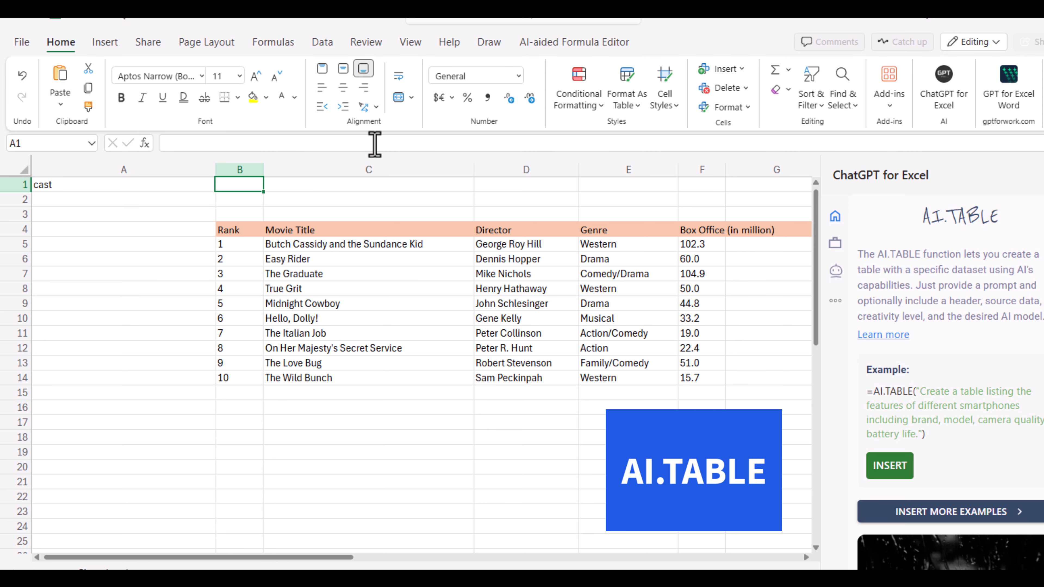
Widen column E so the full list of actors in the Cast column fits
left_click_drag(346, 563, 406, 558)
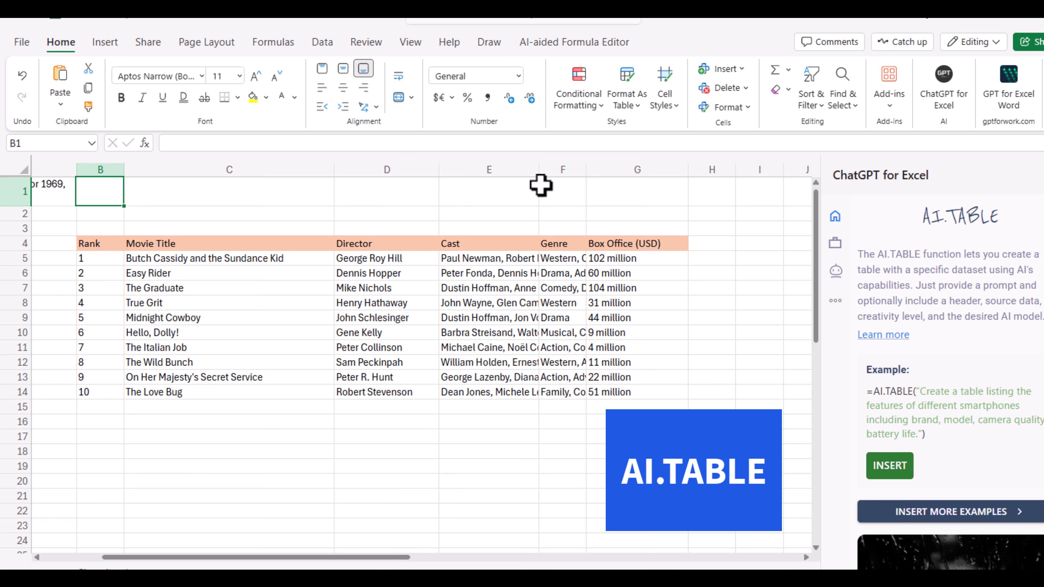
left_click_drag(540, 170, 658, 173)
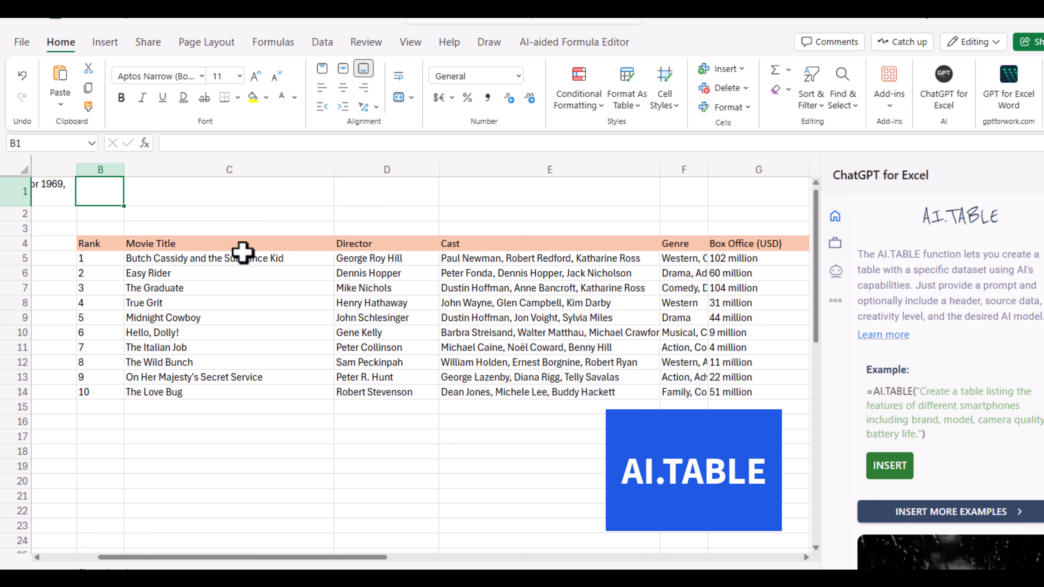
left_click_drag(185, 558, 100, 559)
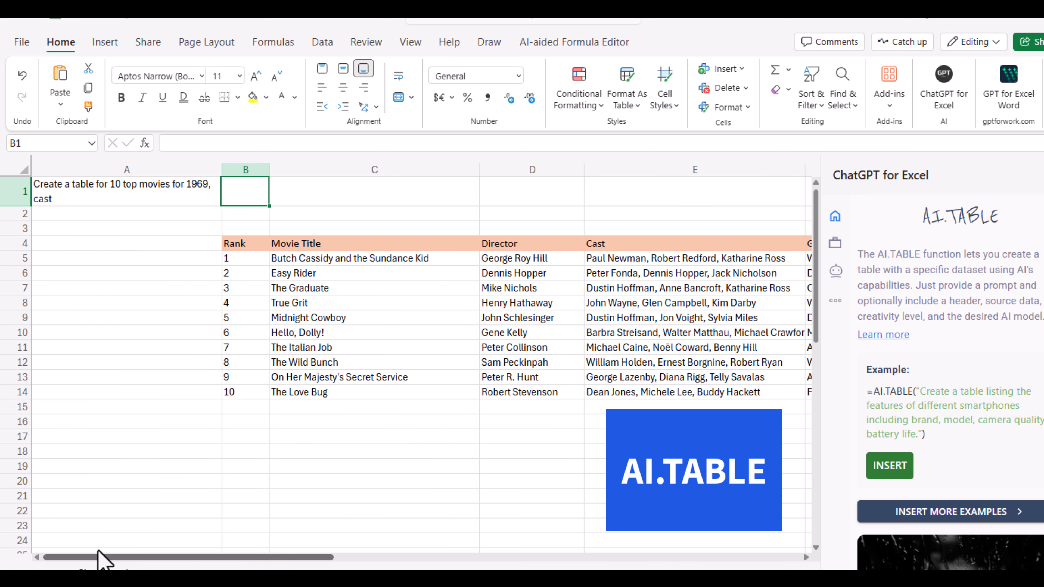
Set the year in the A1 prompt to 2024, keeping the word "cast" after it
left_click(77, 184)
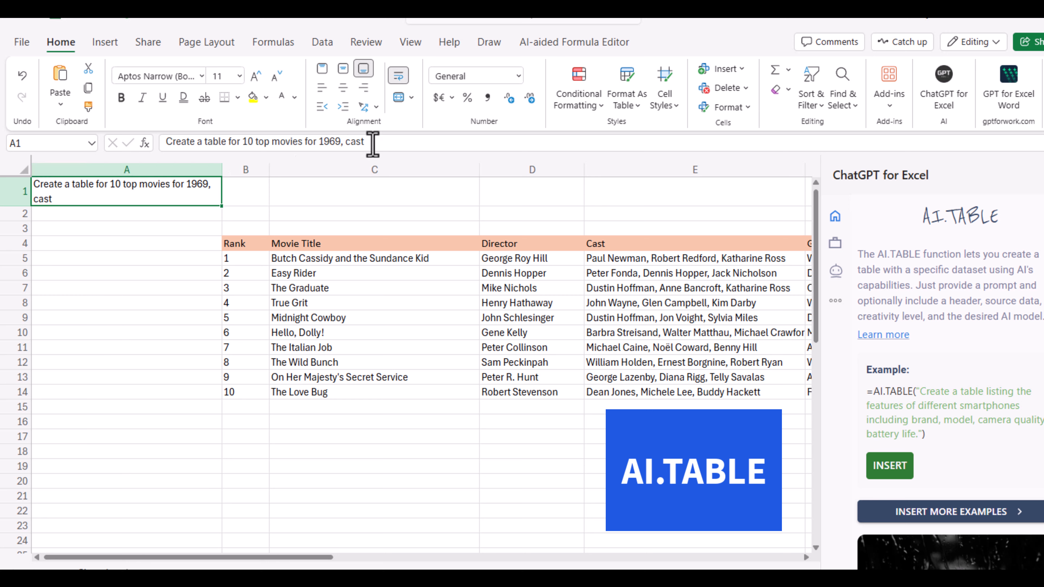
left_click(338, 141)
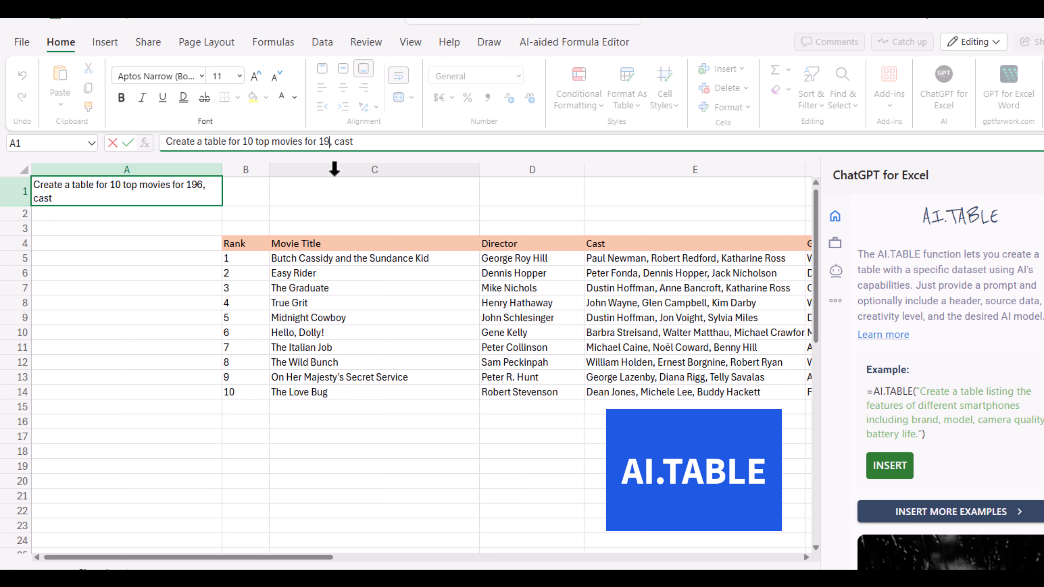
key("BackSpace")
type("2024")
key("Tab")
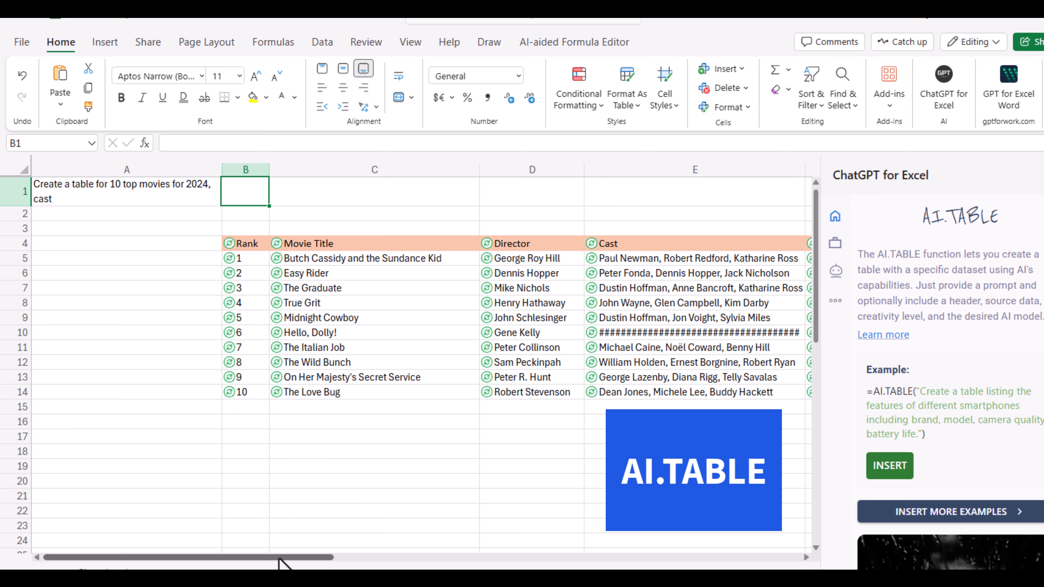
Append ", gross sales" to the A1 prompt to request a gross sales column in the movie table
mouse_move(278, 559)
left_mouse_down()
mouse_move(367, 561)
mouse_move(278, 558)
left_mouse_up()
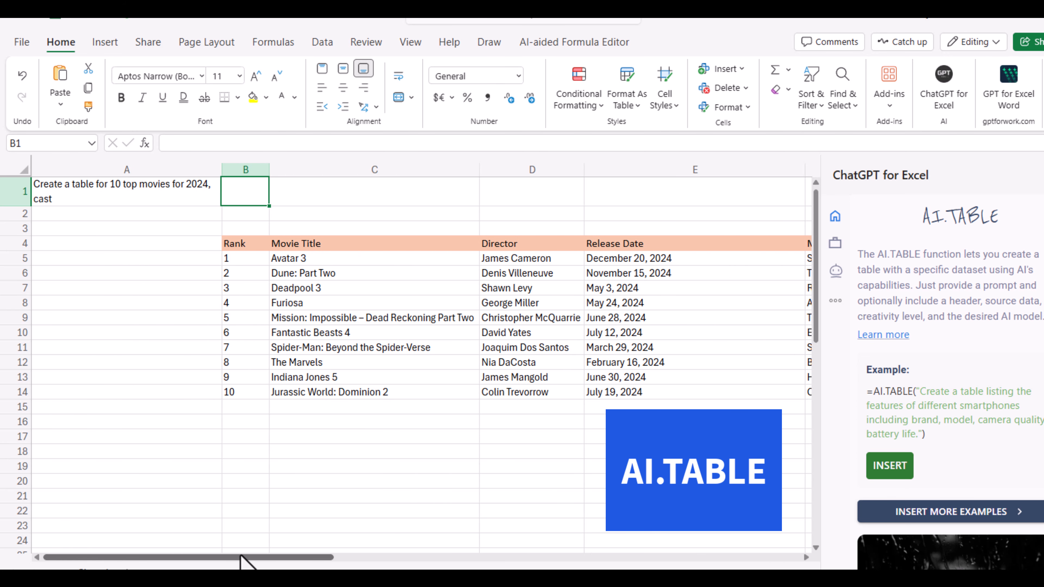
mouse_move(275, 555)
left_mouse_down()
mouse_move(370, 551)
mouse_move(261, 551)
left_mouse_up()
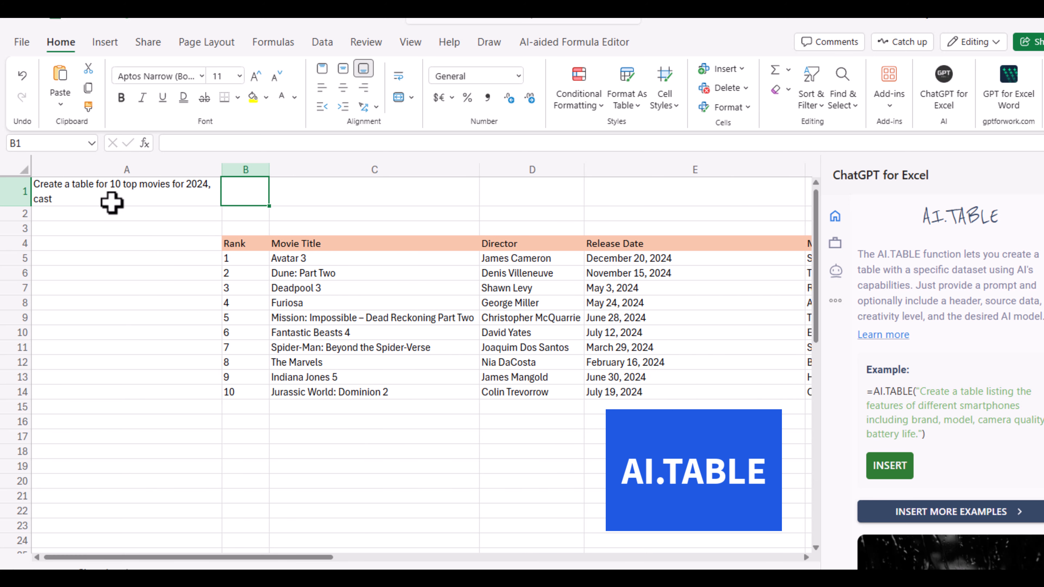
left_click(56, 190)
left_click(372, 142)
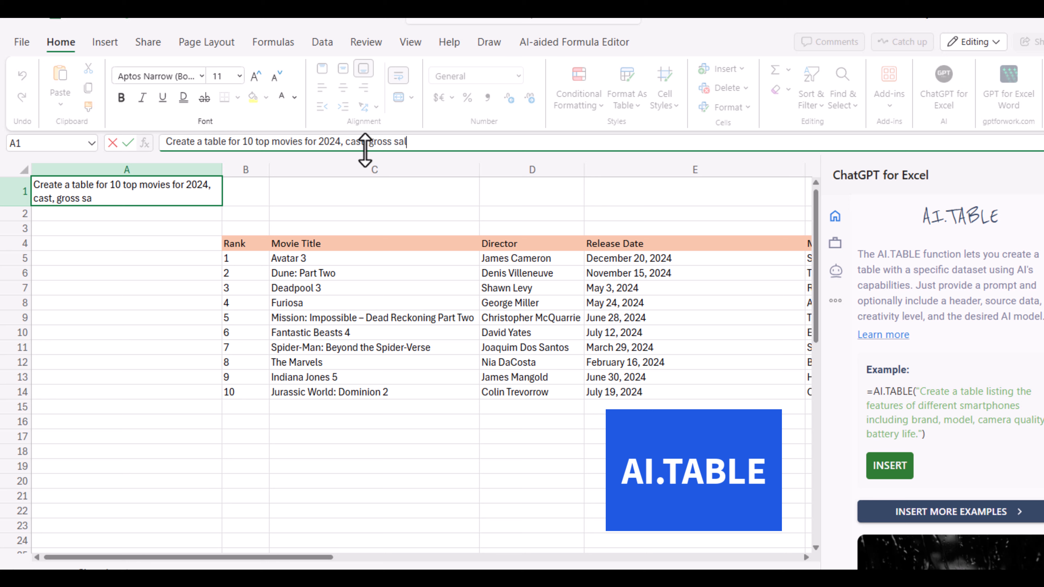
key("Tab")
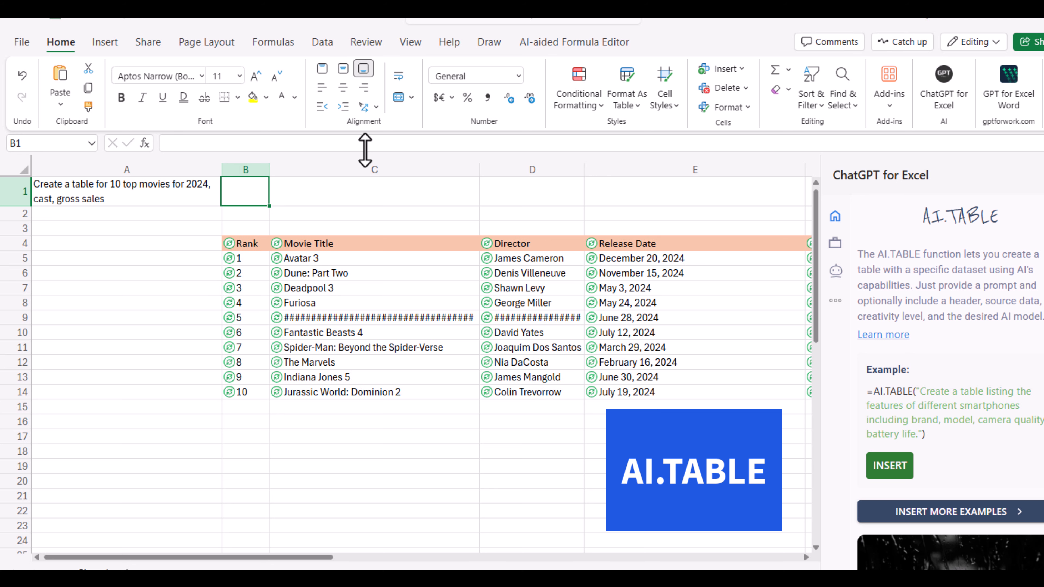
Append ", director" to the A1 prompt to request a director column in the movie table
left_click_drag(323, 558, 347, 548)
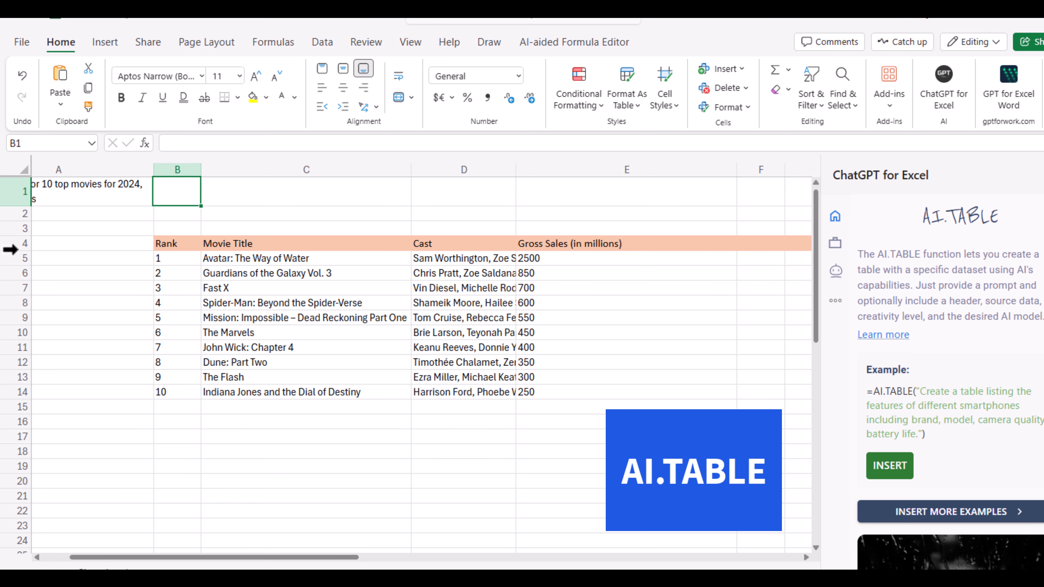
left_click_drag(183, 558, 154, 558)
left_click(74, 194)
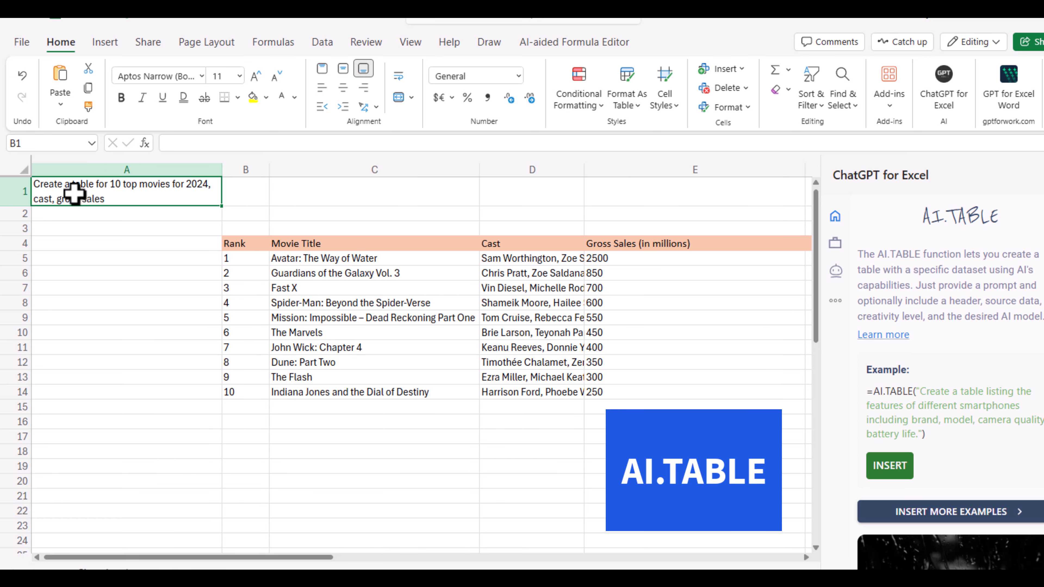
left_click(443, 143)
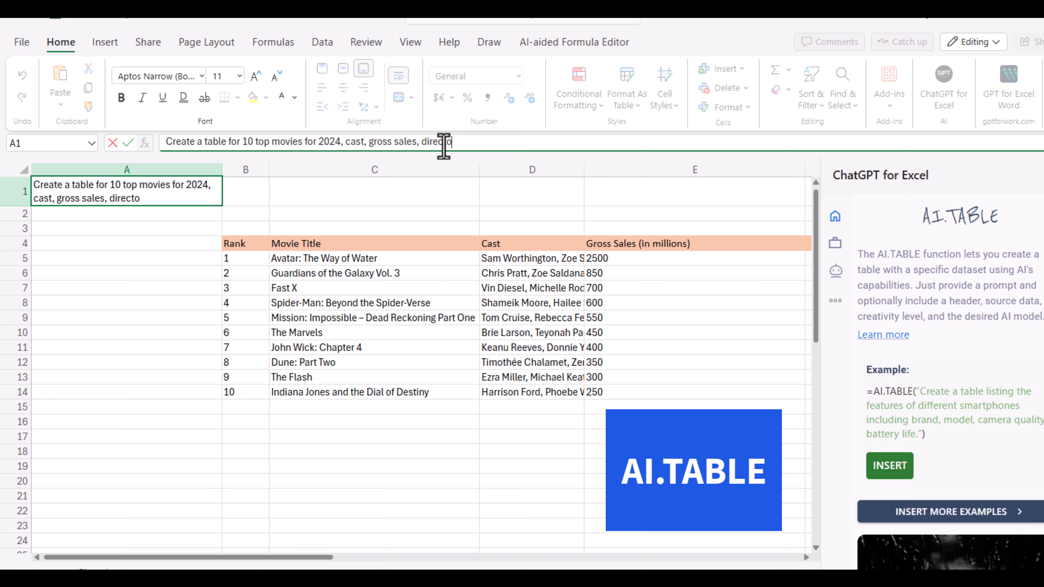
key("Tab")
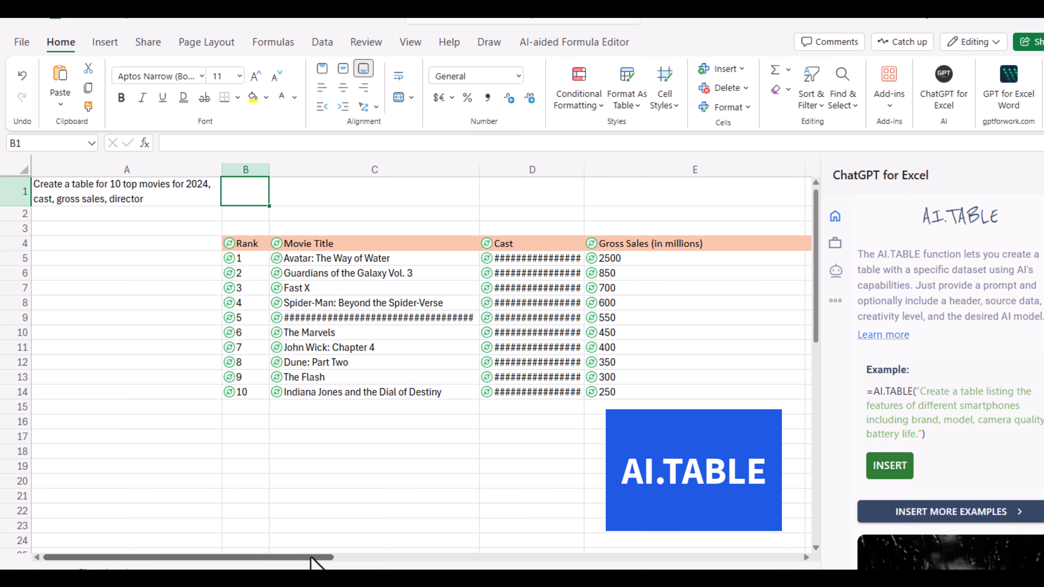
Center the Gross Sales values in E5:E14 horizontally, then return to the prompt in cell A1
left_click_drag(310, 559, 363, 559)
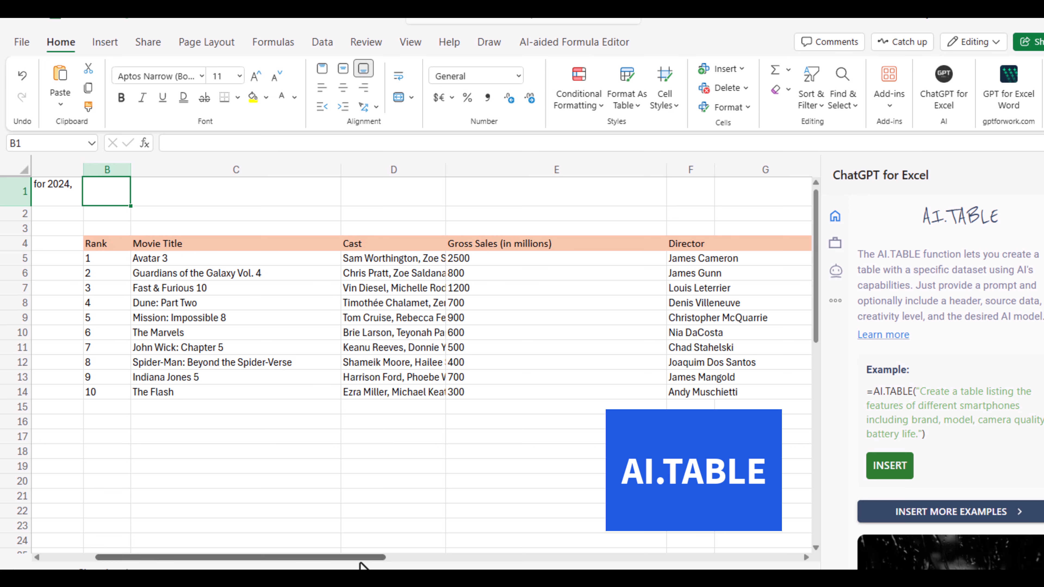
left_click_drag(361, 559, 379, 559)
left_click_drag(360, 553, 376, 549)
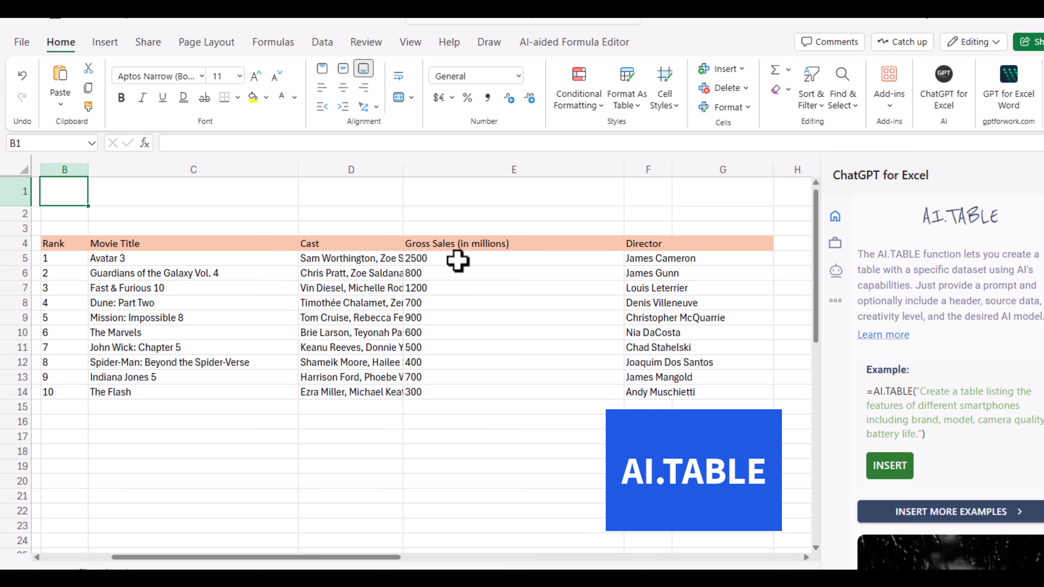
left_click_drag(458, 260, 462, 395)
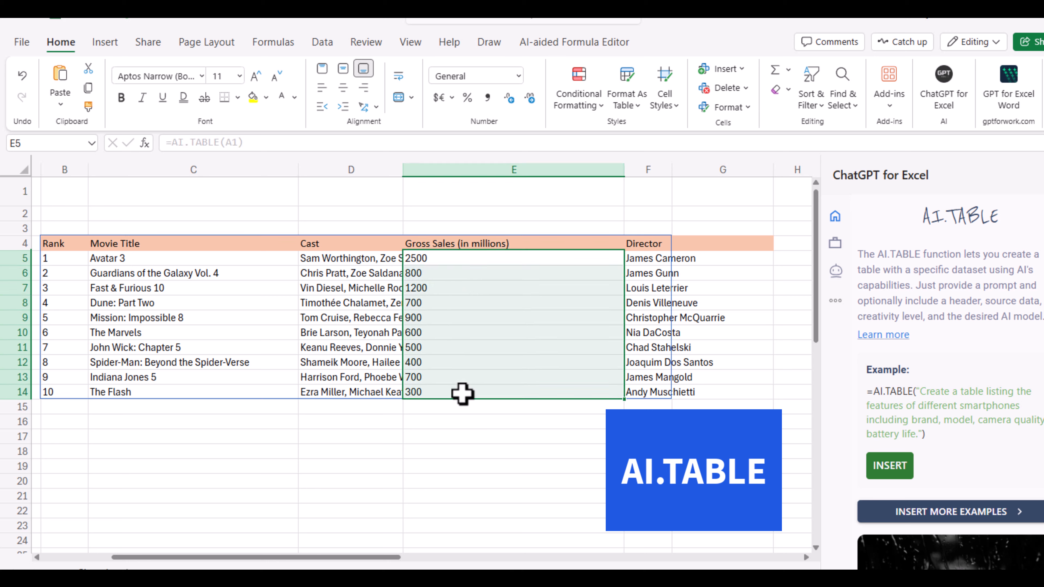
left_click(343, 88)
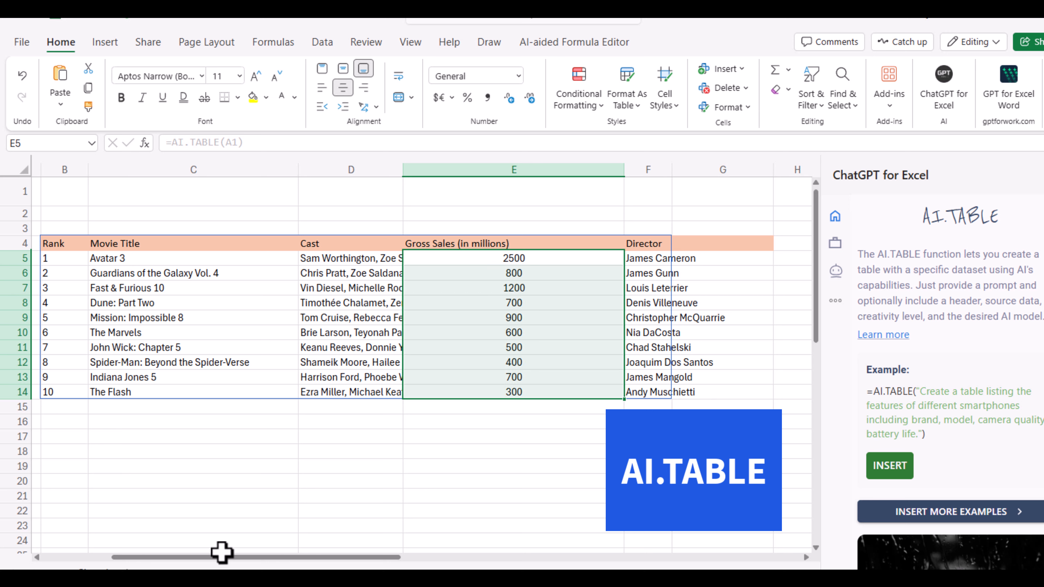
left_click_drag(221, 557, 140, 550)
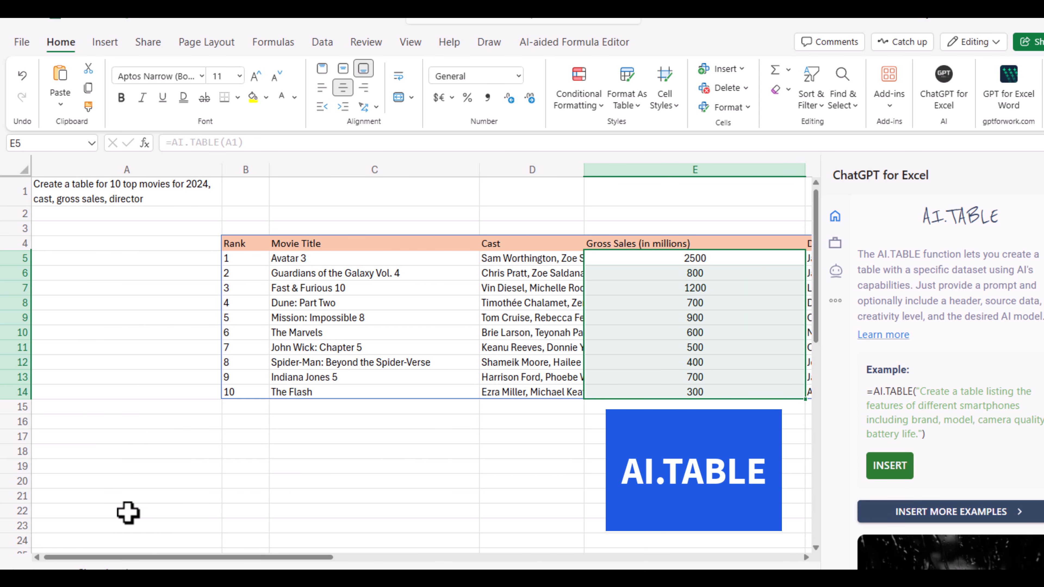
left_click(45, 185)
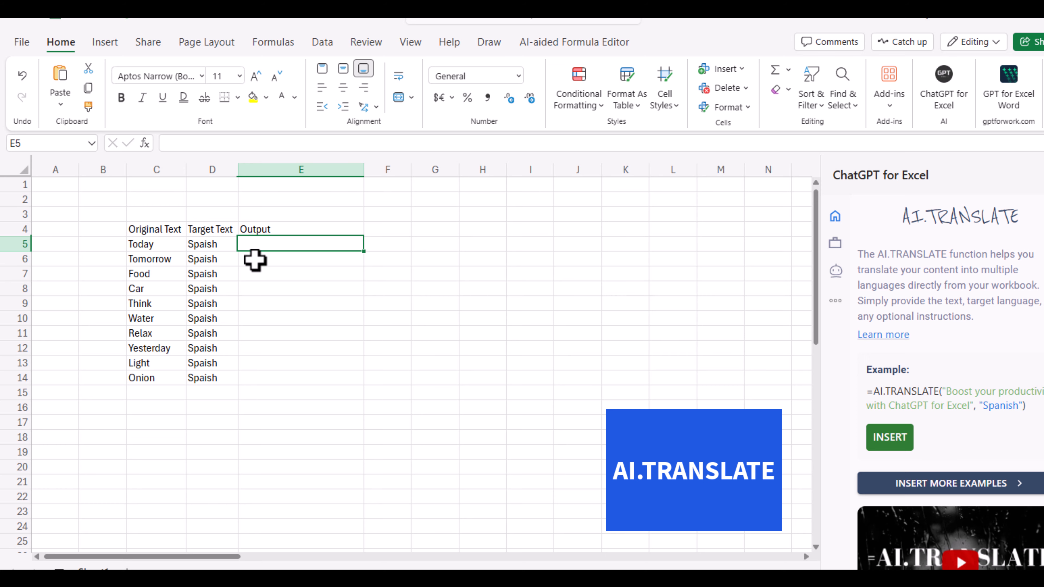
Enter =AI.TRANSLATE(C5,D5) in cell E5 to translate the first original word, and reselect that cell
double_click(250, 242)
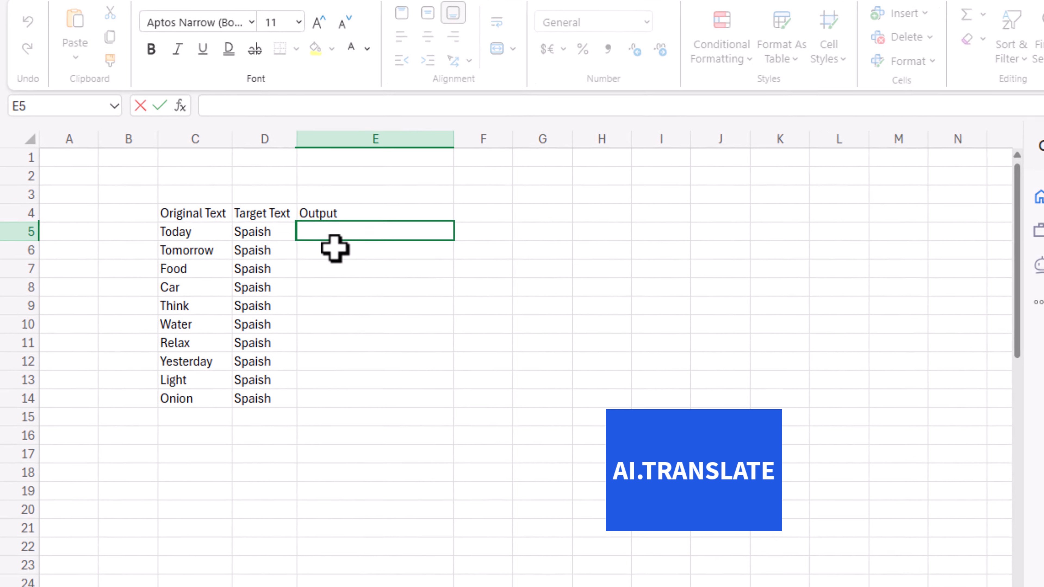
type("=AI")
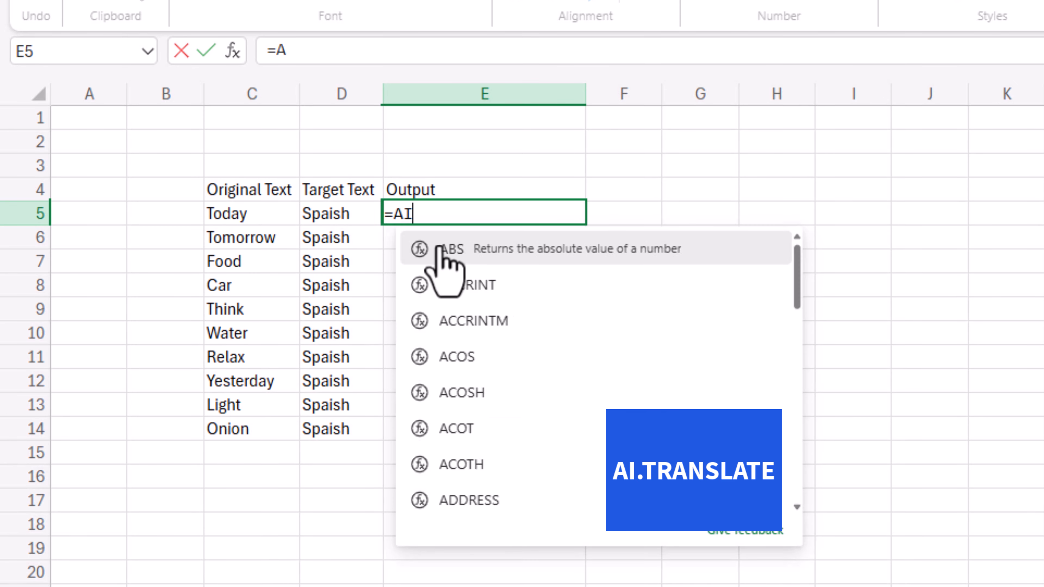
type(".TR")
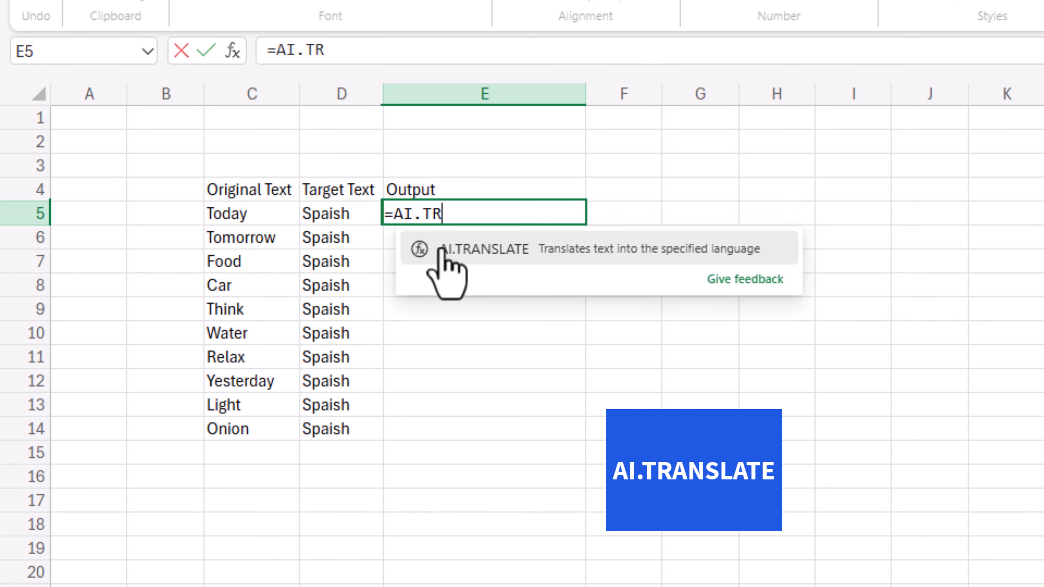
type("ANSLATE")
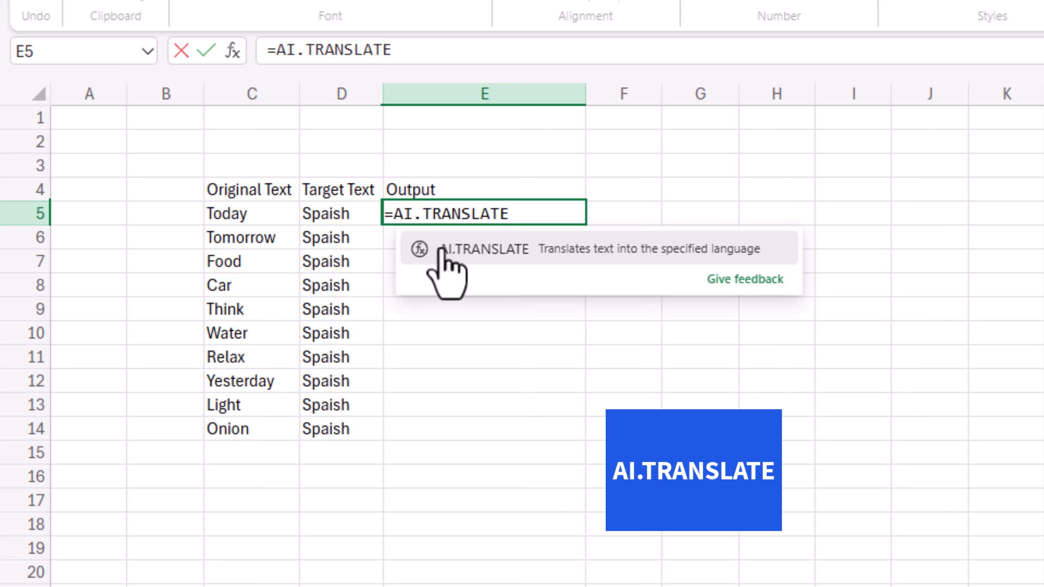
type("(")
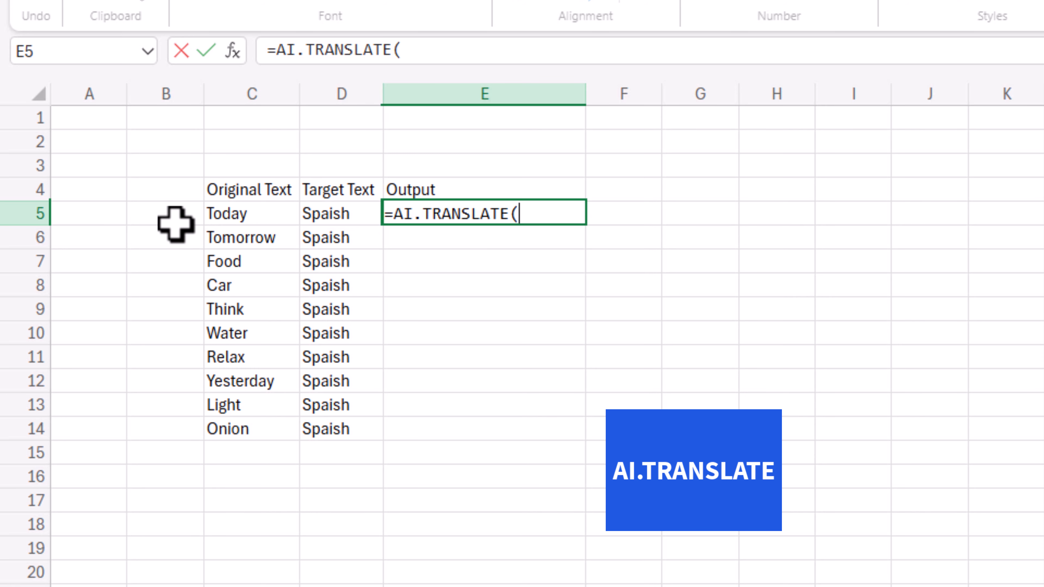
left_click(235, 215)
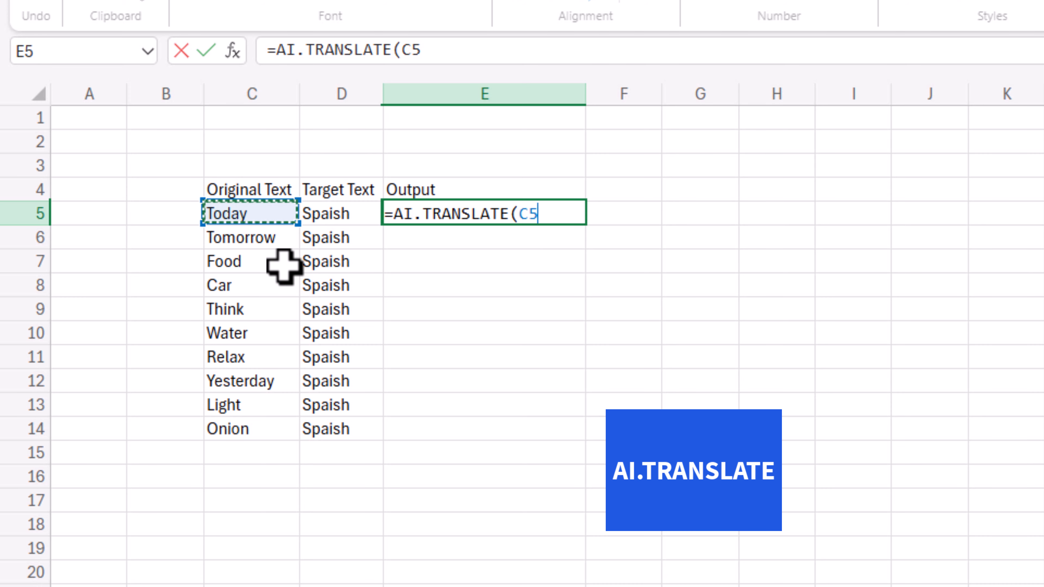
type(",")
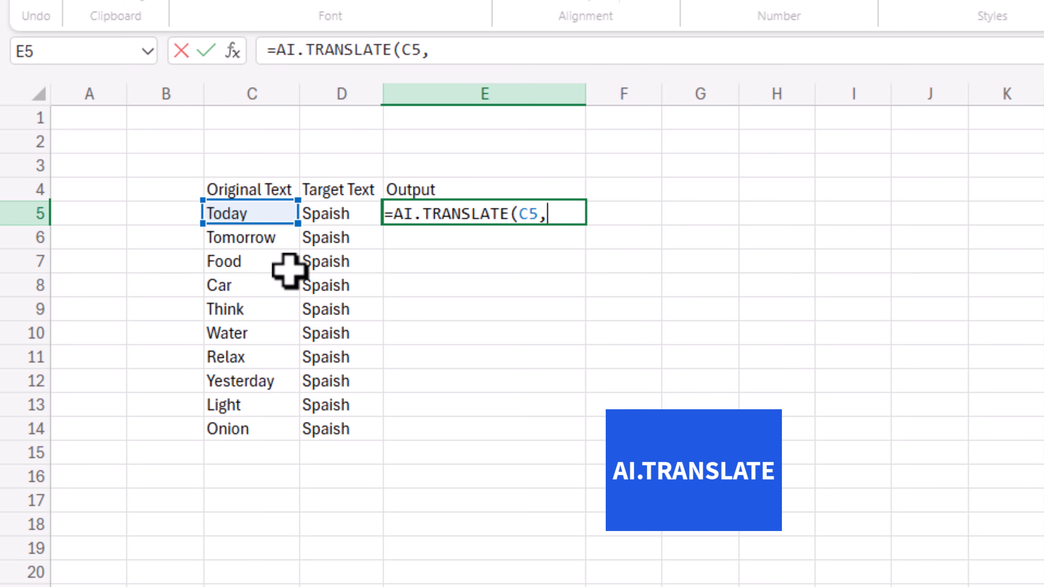
left_click(326, 212)
type(")")
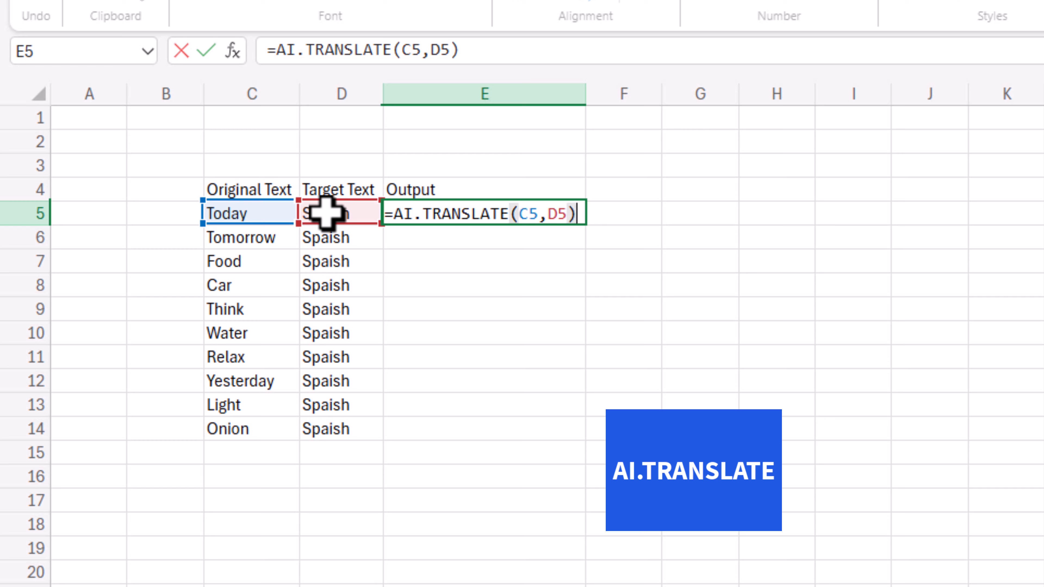
key("Tab")
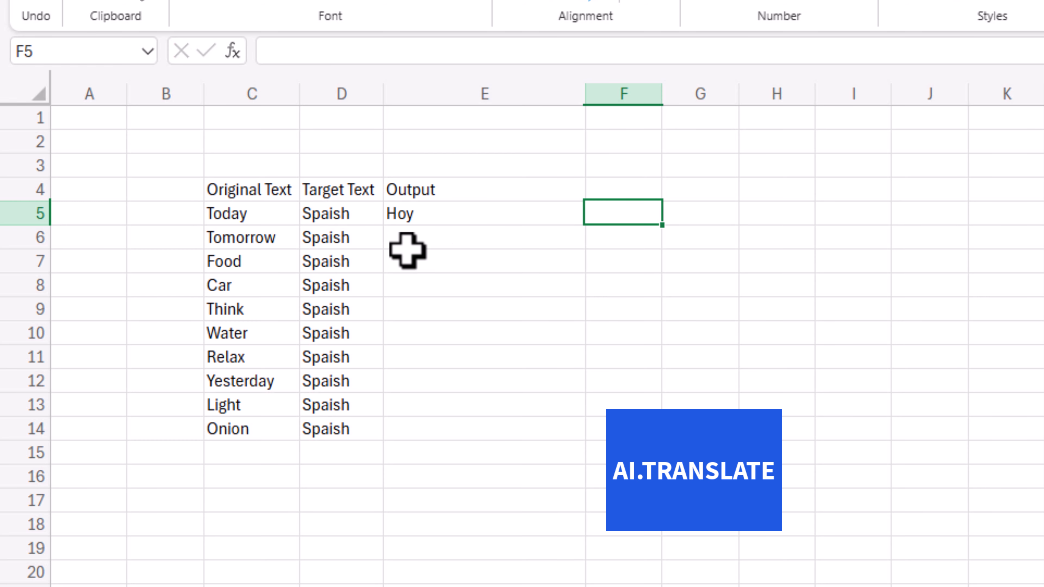
left_click(431, 217)
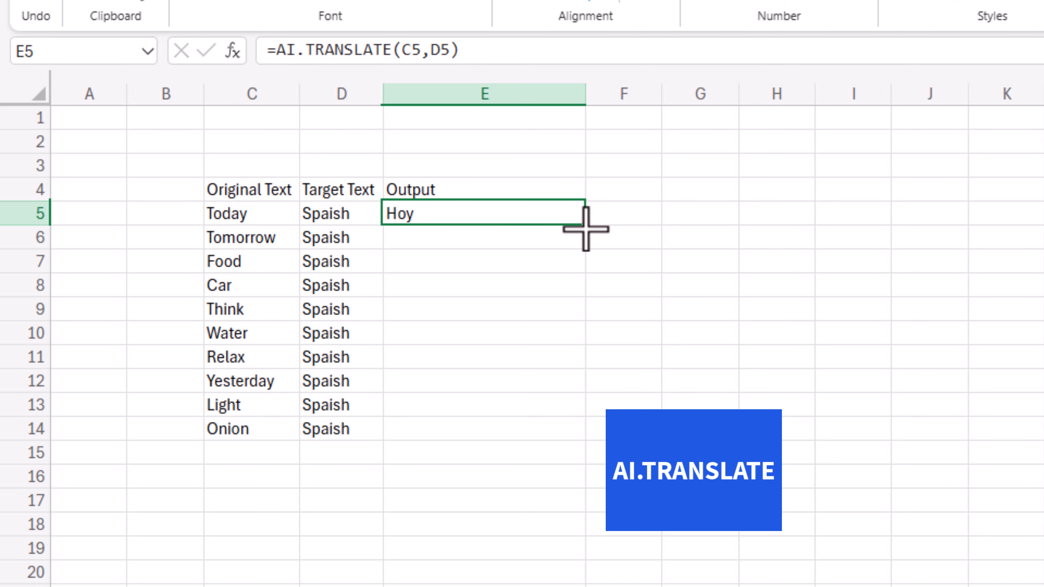
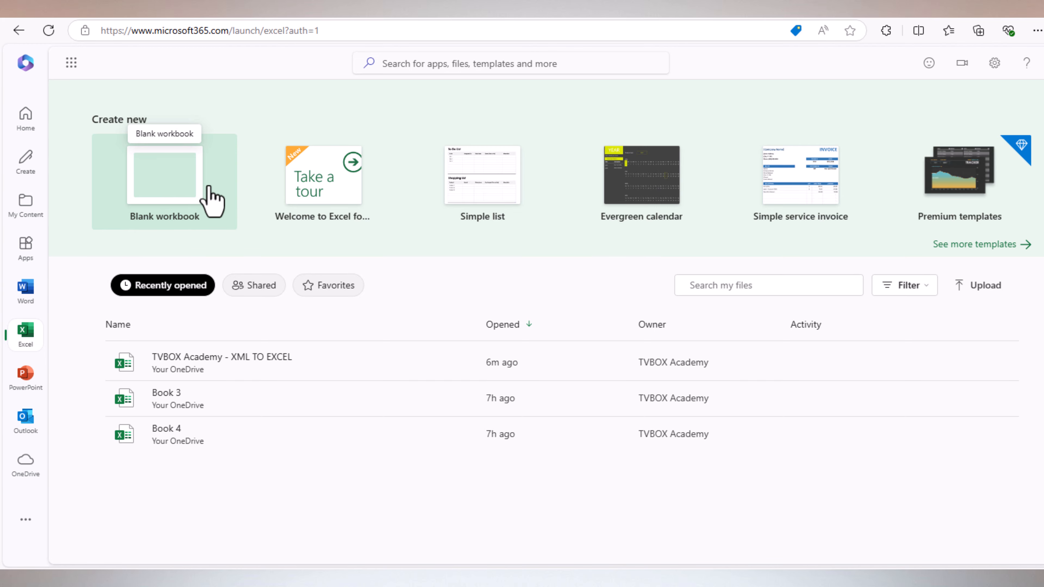
Create a blank workbook and insert the AI.LIST example formula for 5 email subject ideas into cell D6
left_click(168, 208)
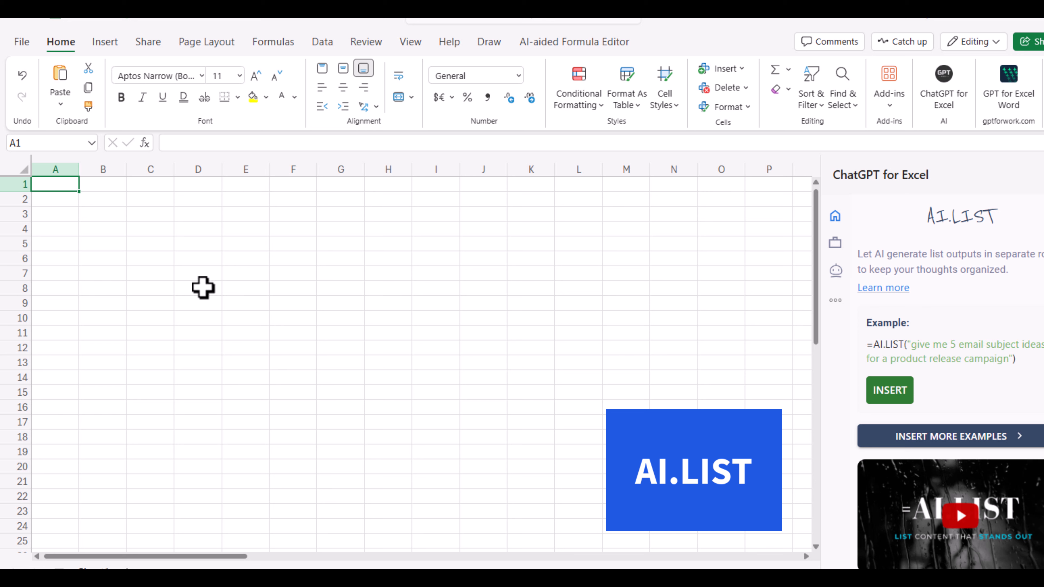
left_click(200, 255)
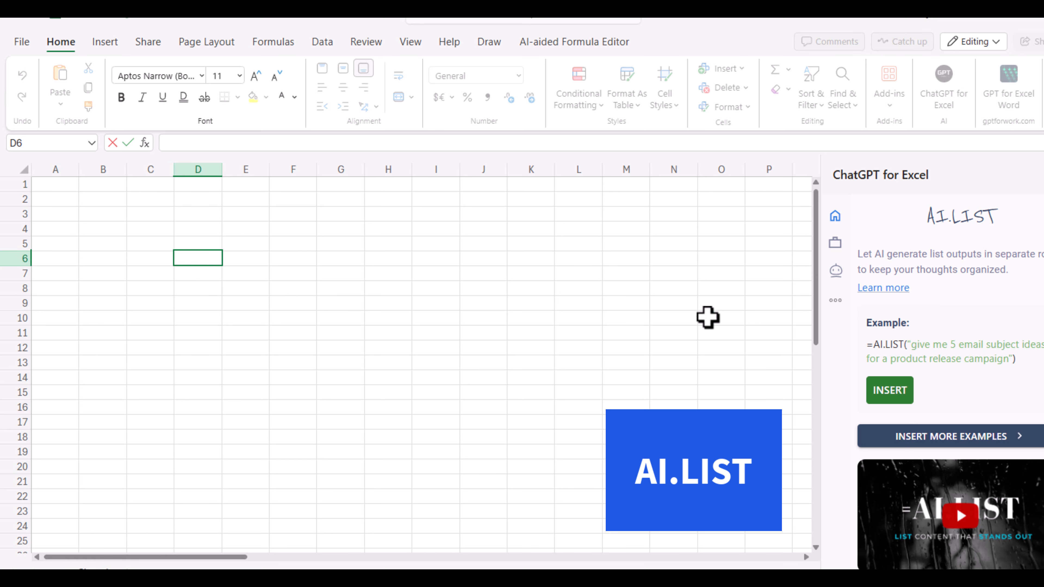
left_click(880, 393)
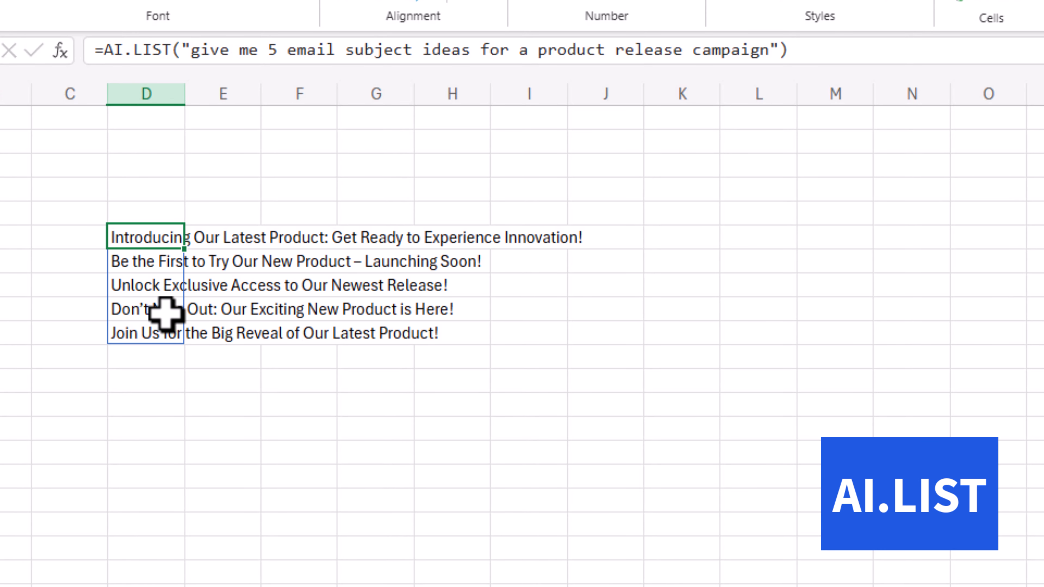
left_click(168, 354)
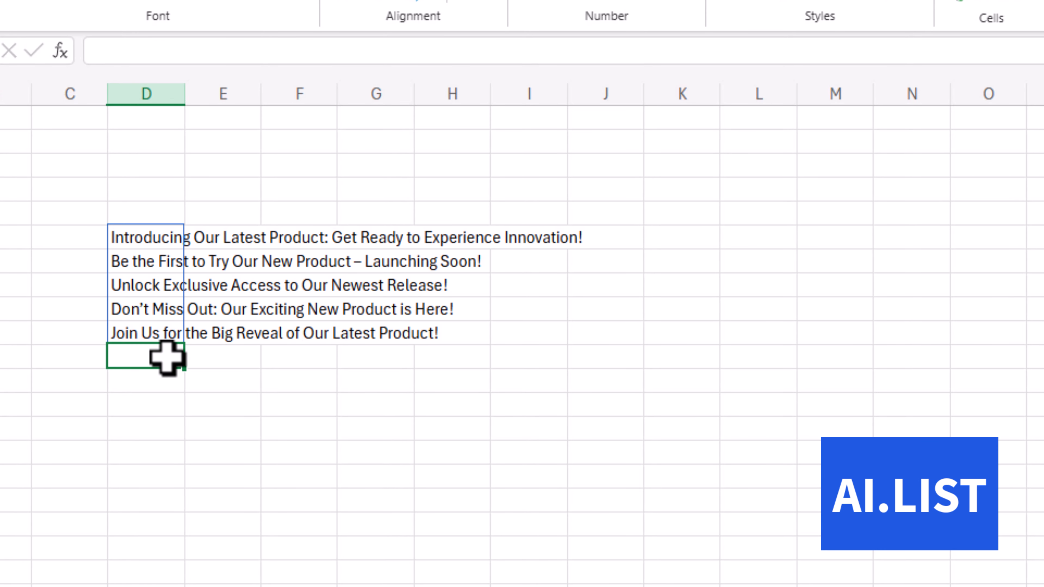
left_click(166, 245)
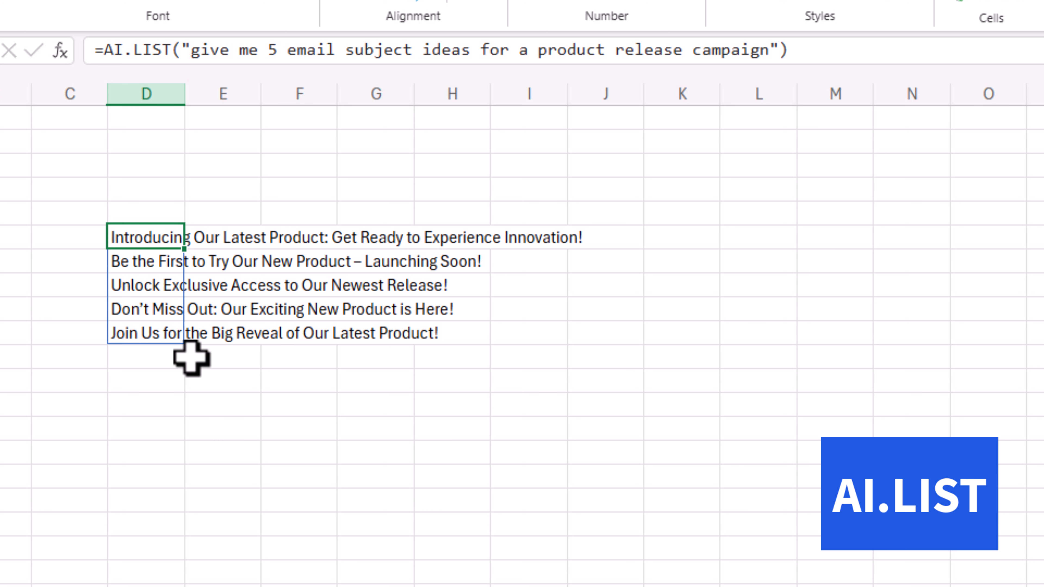
left_click(159, 357)
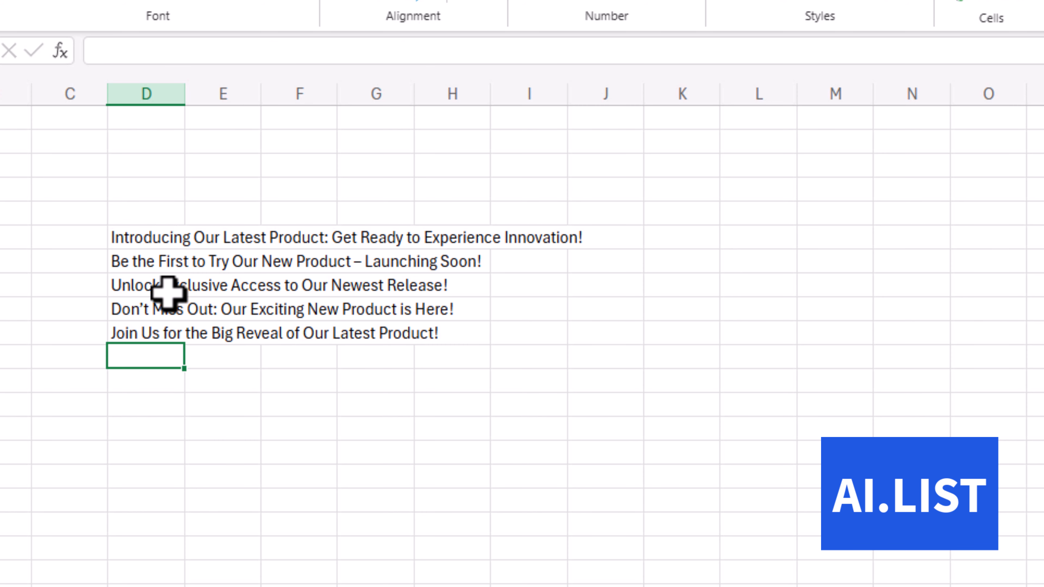
Change the AI.LIST formula in D6 to request 10 email subject ideas
left_click(132, 235)
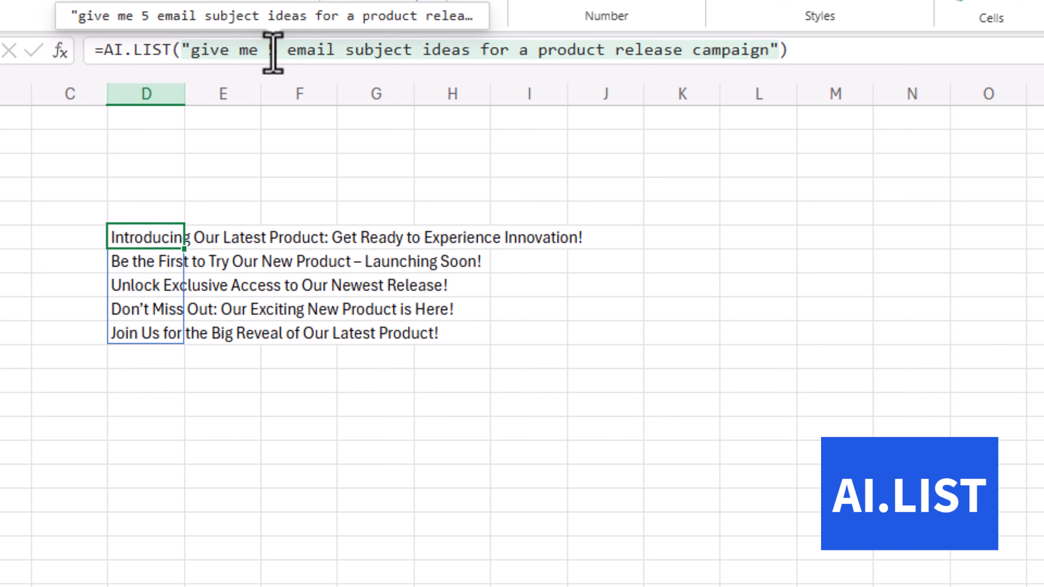
left_click(272, 49)
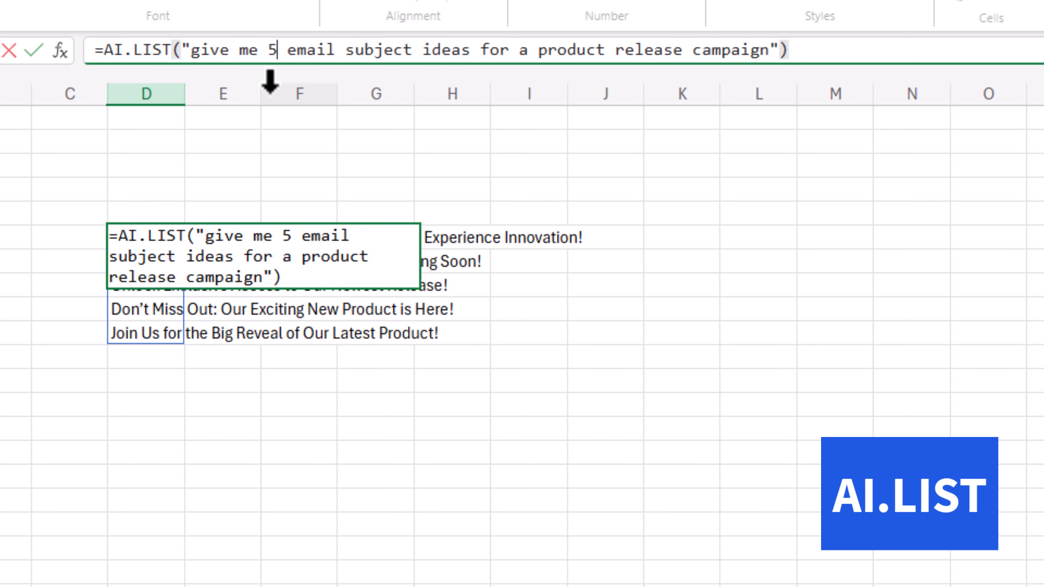
key("BackSpace")
type("10")
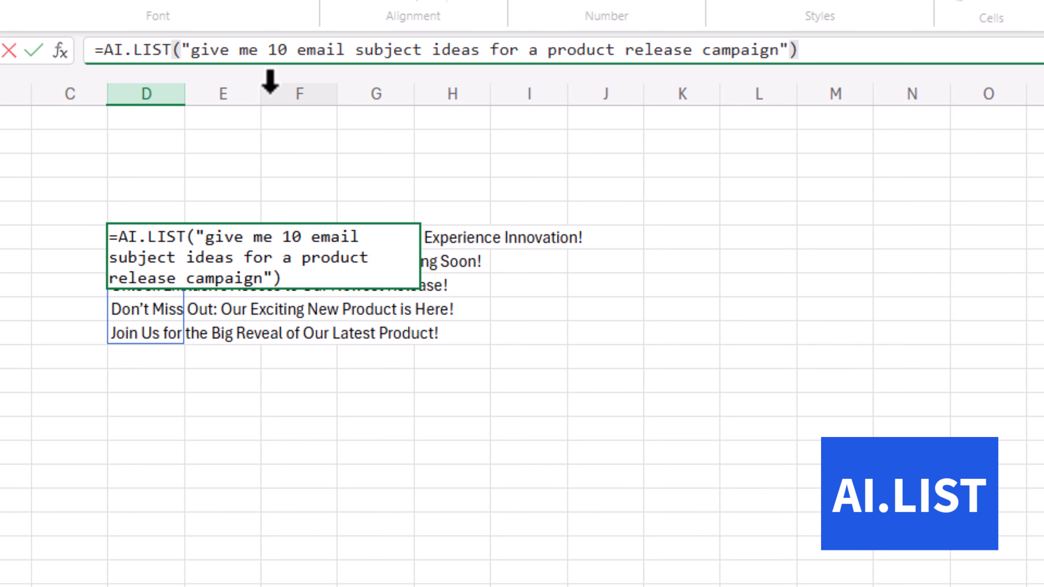
key("Tab")
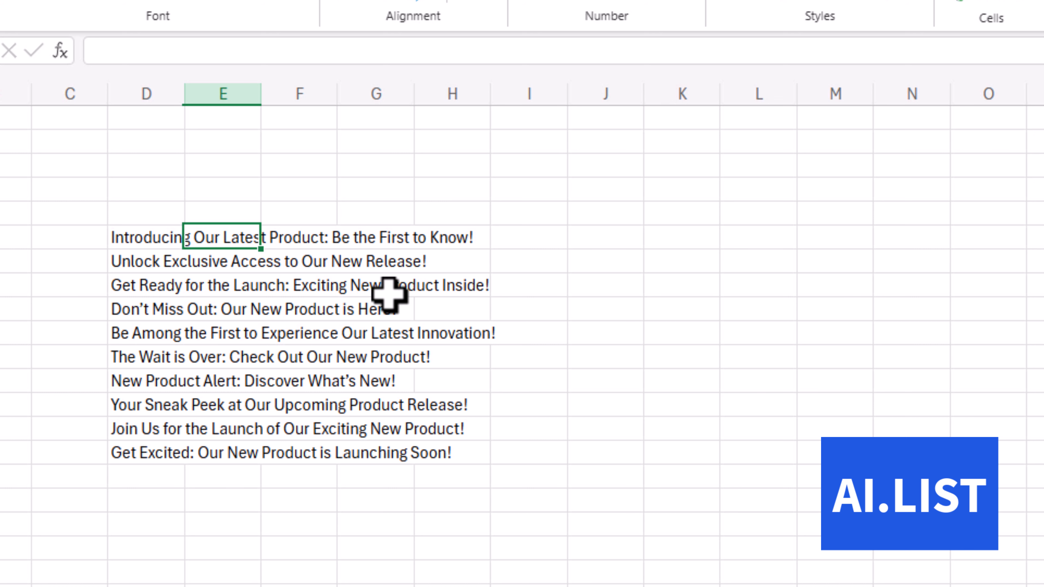
Set the number of ideas requested in the D6 AI.LIST prompt to 5
left_click(144, 236)
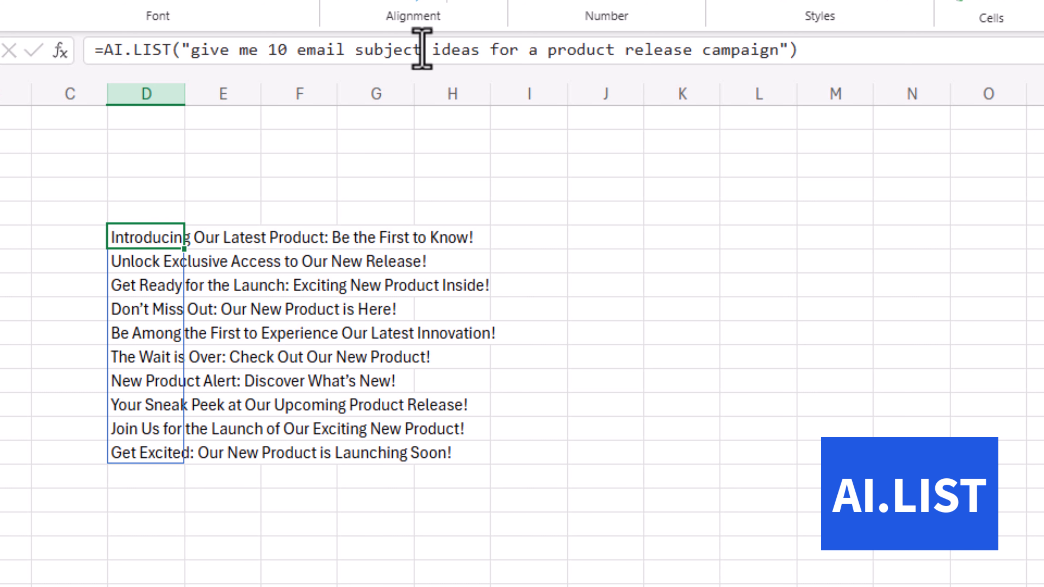
mouse_move(420, 47)
left_click(282, 52)
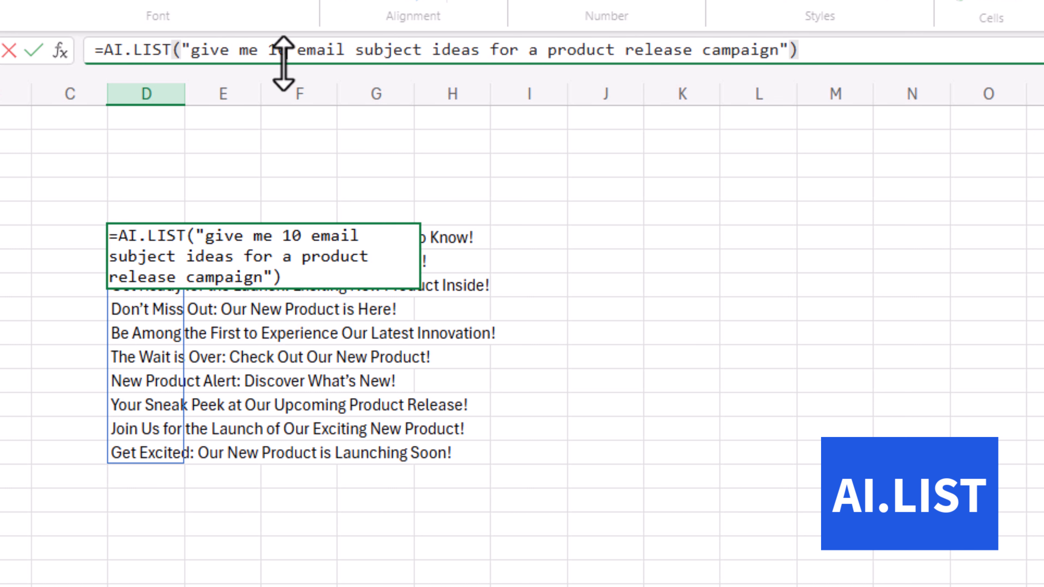
key("BackSpace")
key("BackSpace")
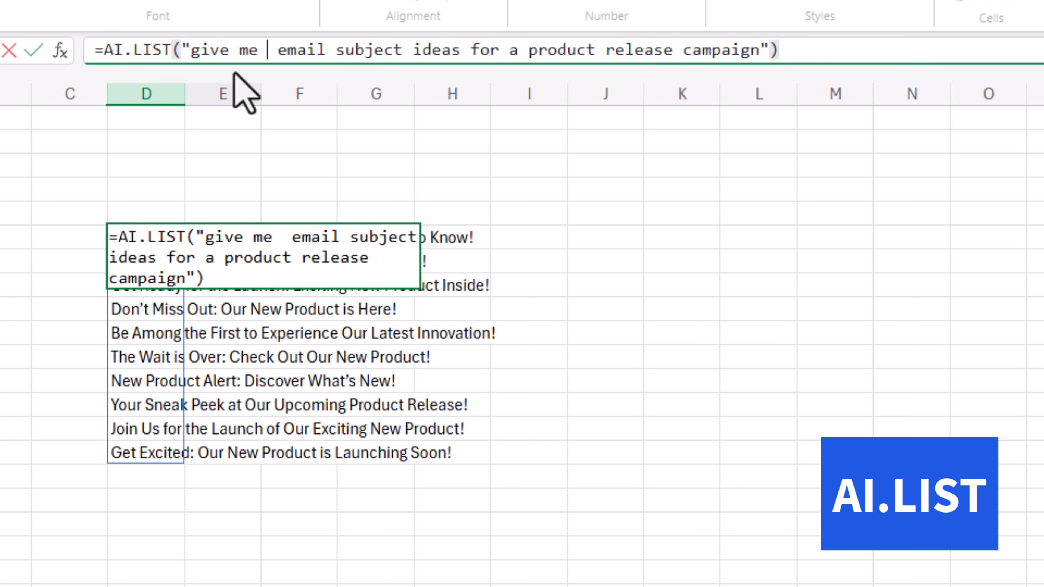
type("5")
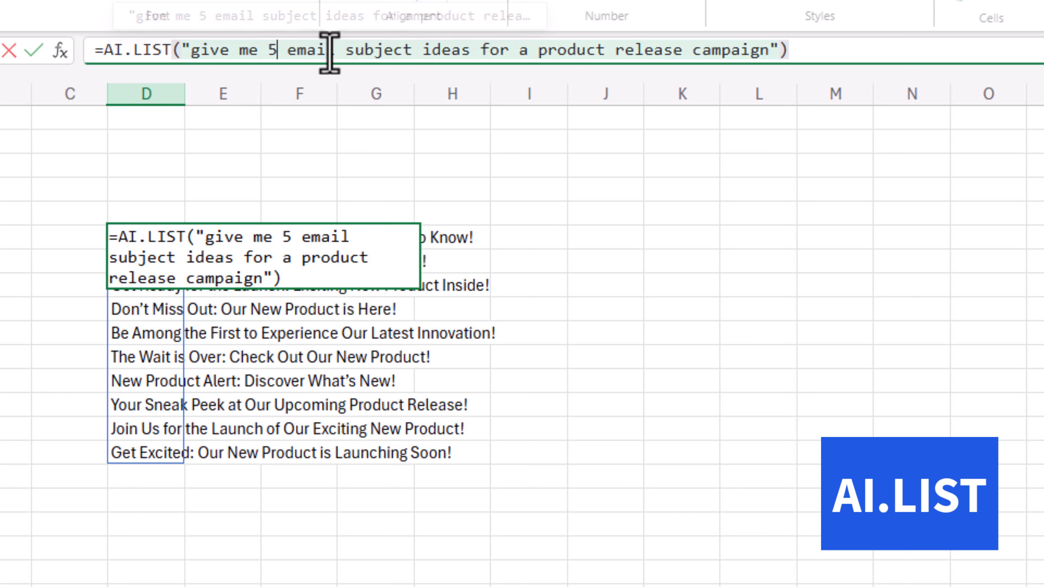
Replace "subject" with "Body" in the D6 AI.LIST prompt to request email body ideas, and enter the formula
left_click(408, 50)
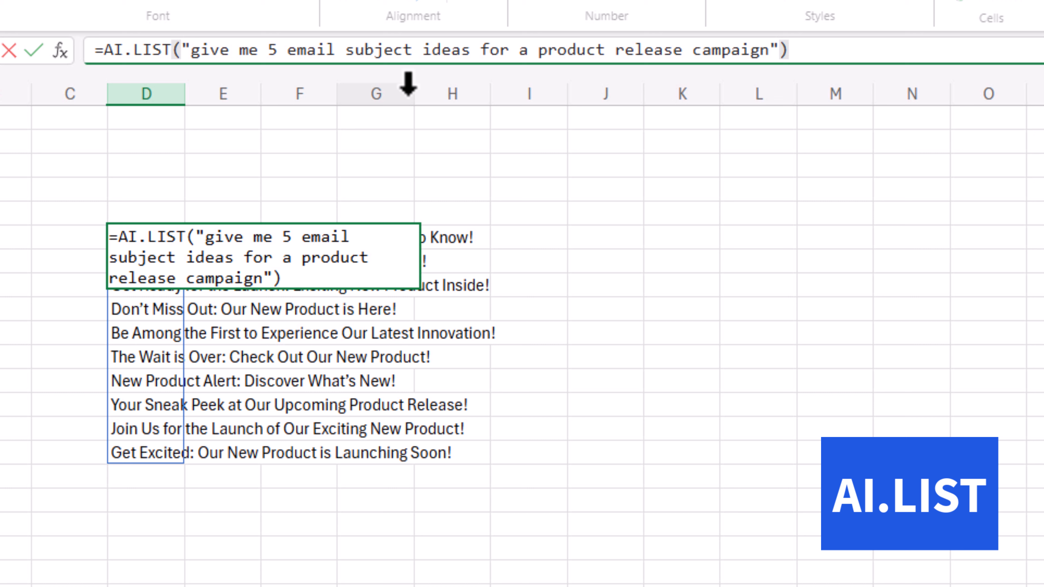
key("BackSpace")
key("BackSpace")
key("BackSpace")
key("BackSpace")
key("BackSpace")
key("BackSpace")
key("BackSpace")
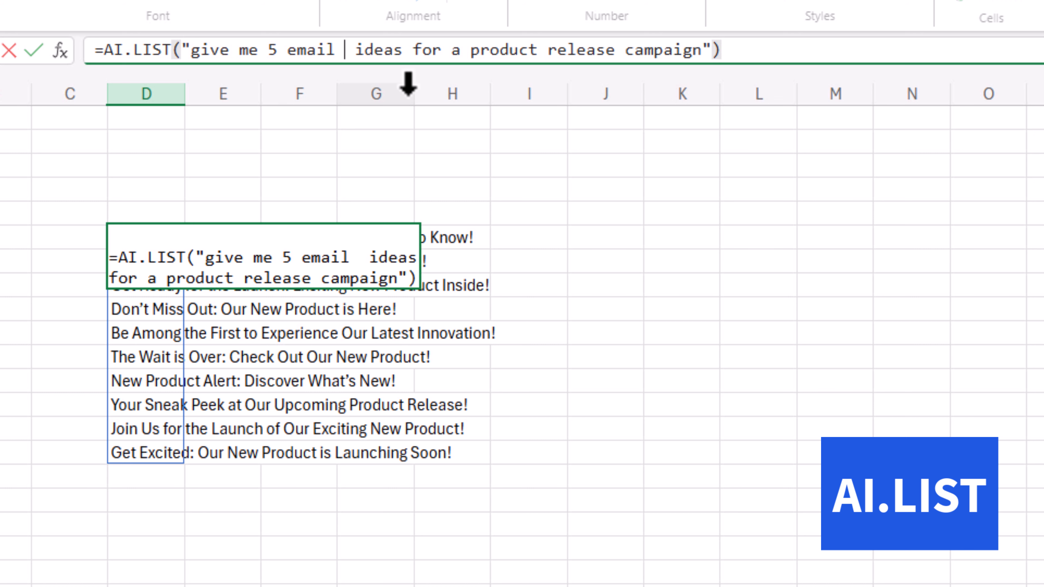
type("B")
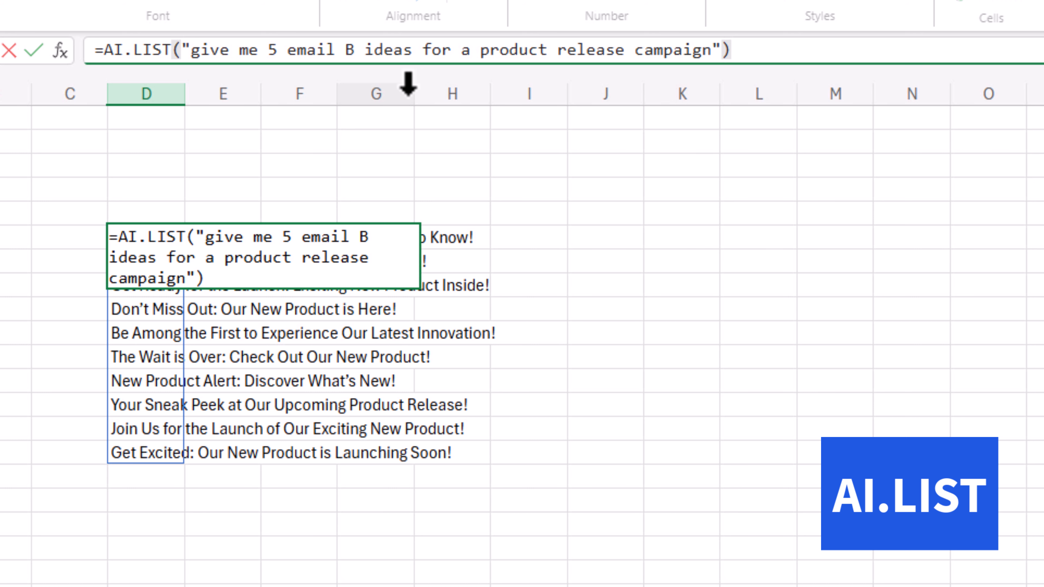
type("ody")
key("Tab")
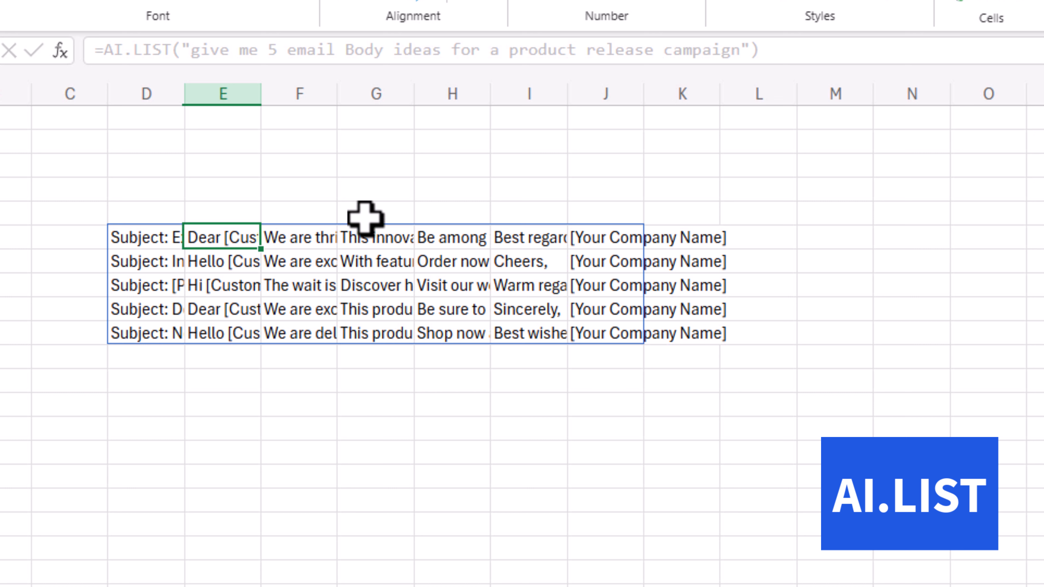
Auto-fit the widths of columns E, F and I to the generated email text
double_click(263, 95)
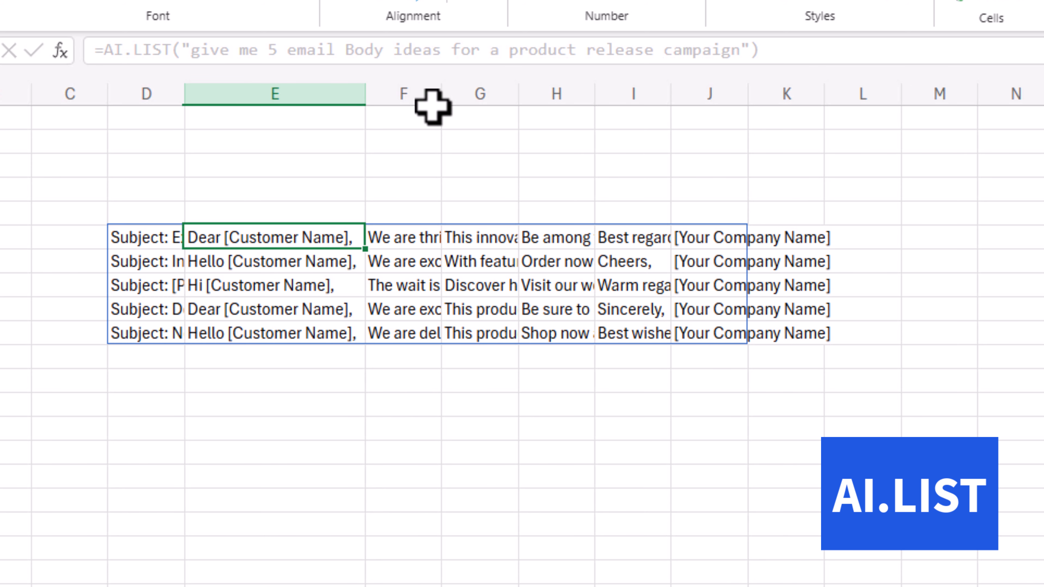
double_click(438, 96)
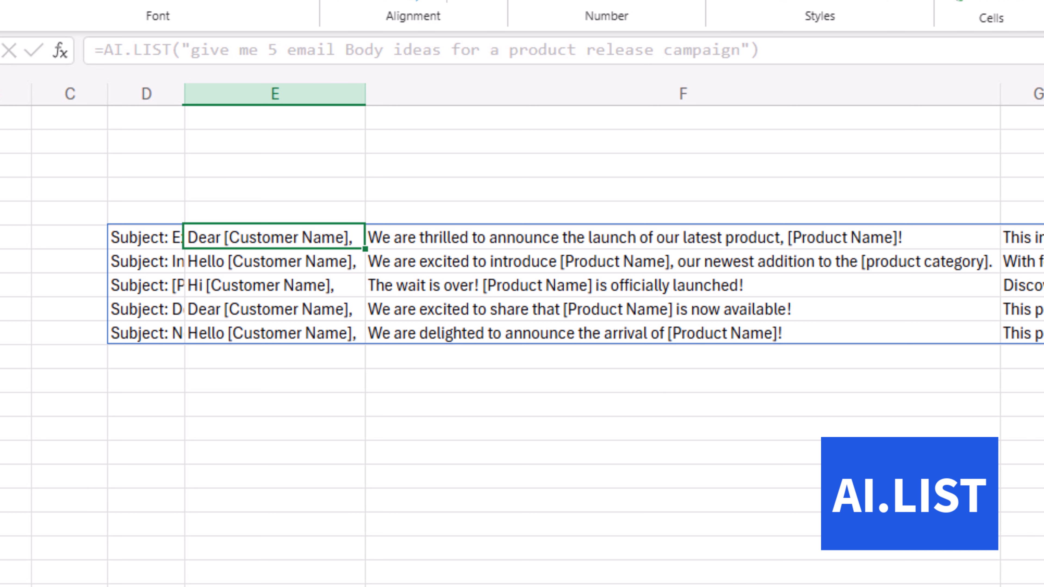
scroll(522, 288, "right", 5)
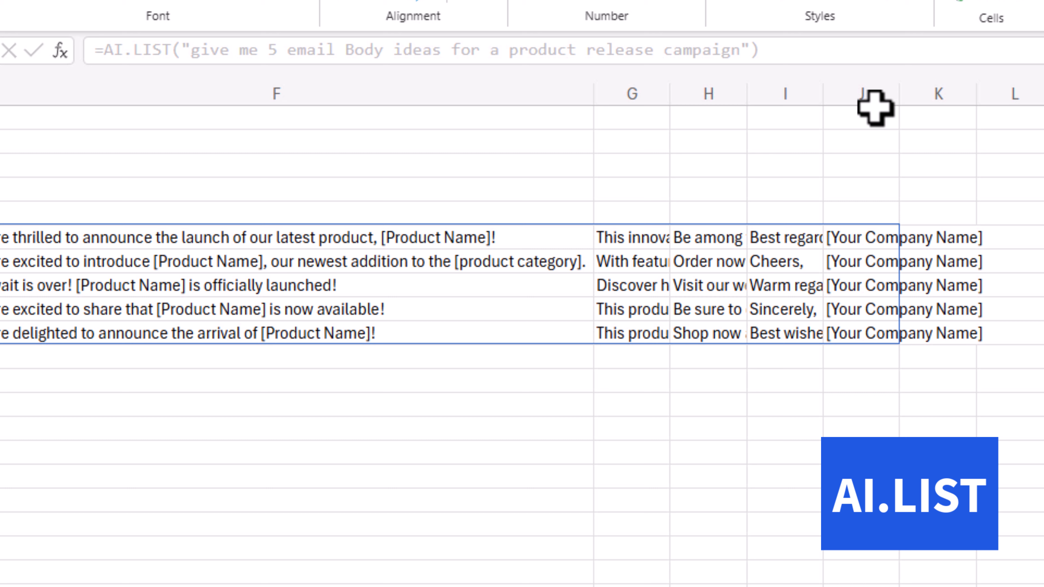
double_click(822, 98)
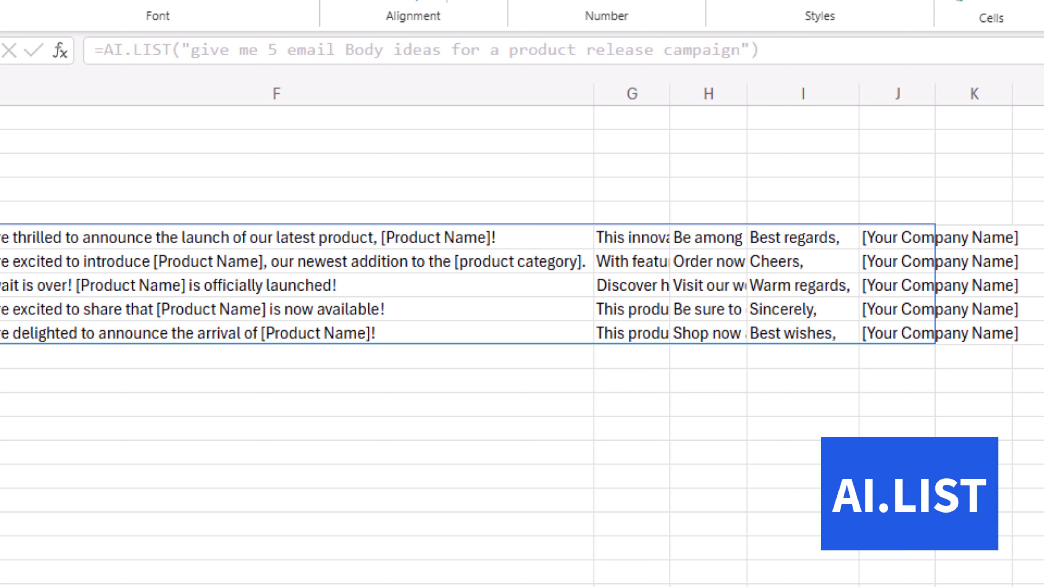
scroll(522, 284, "left", 3)
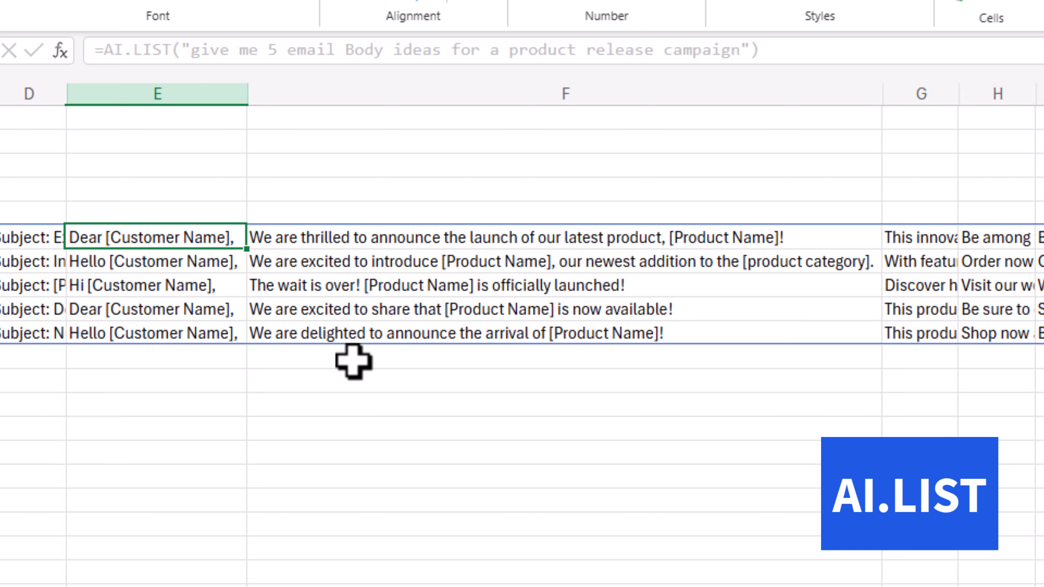
Open the AI.LIST formula for editing from cell E6 and move the selection to cell E4
left_click(279, 53)
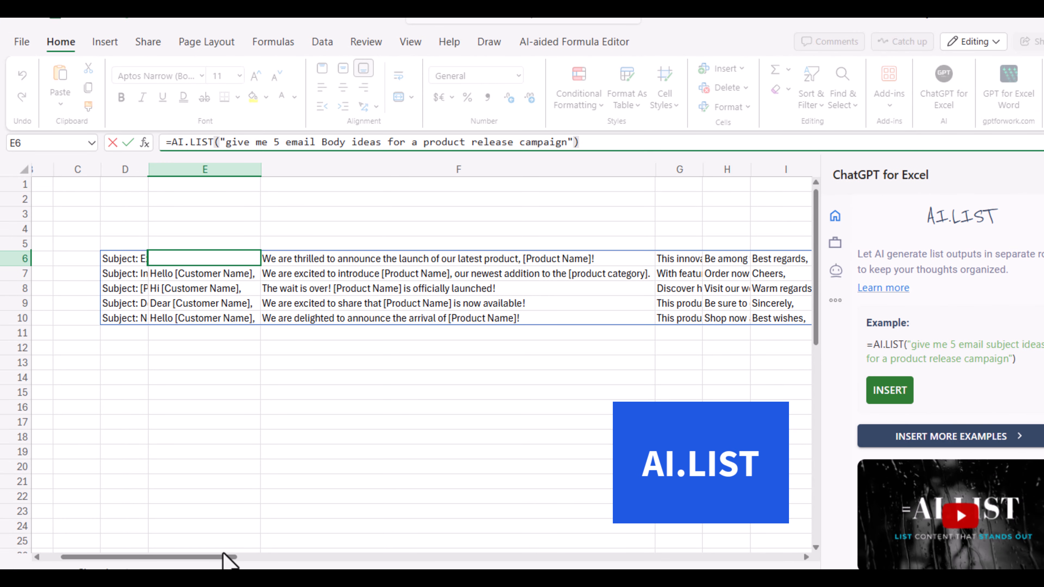
left_click_drag(224, 559, 235, 562)
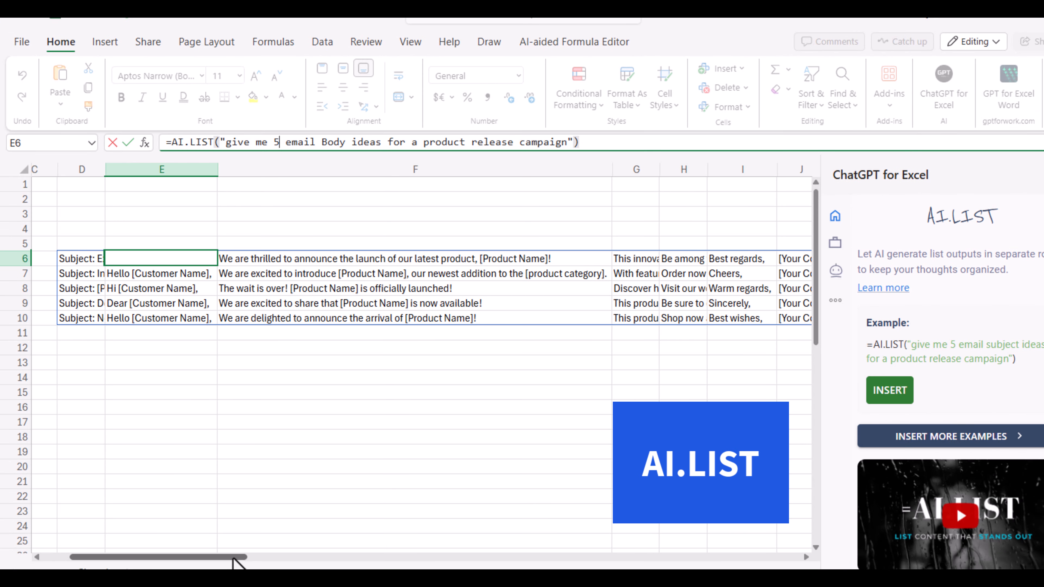
left_click(125, 228)
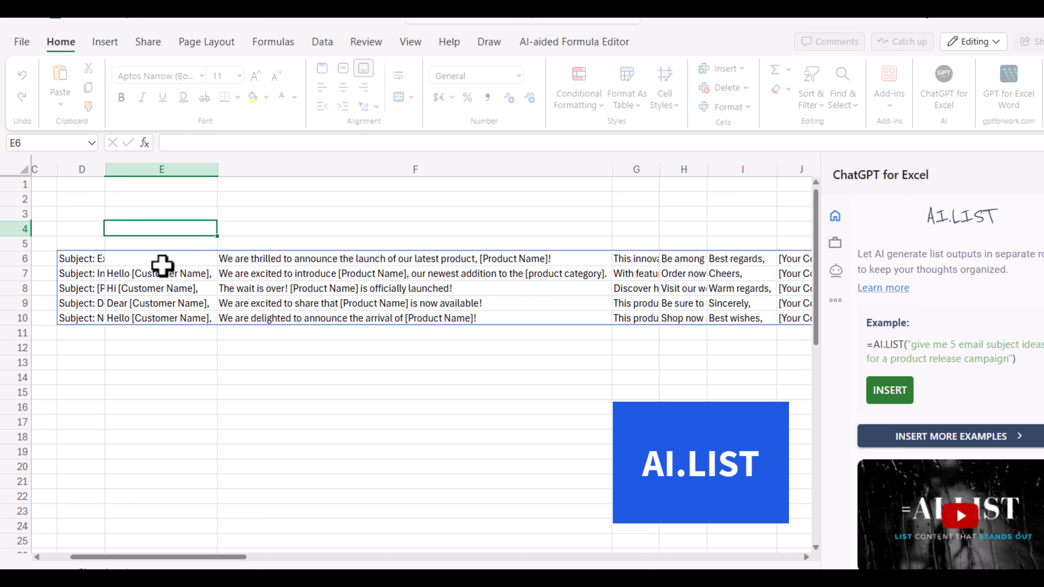
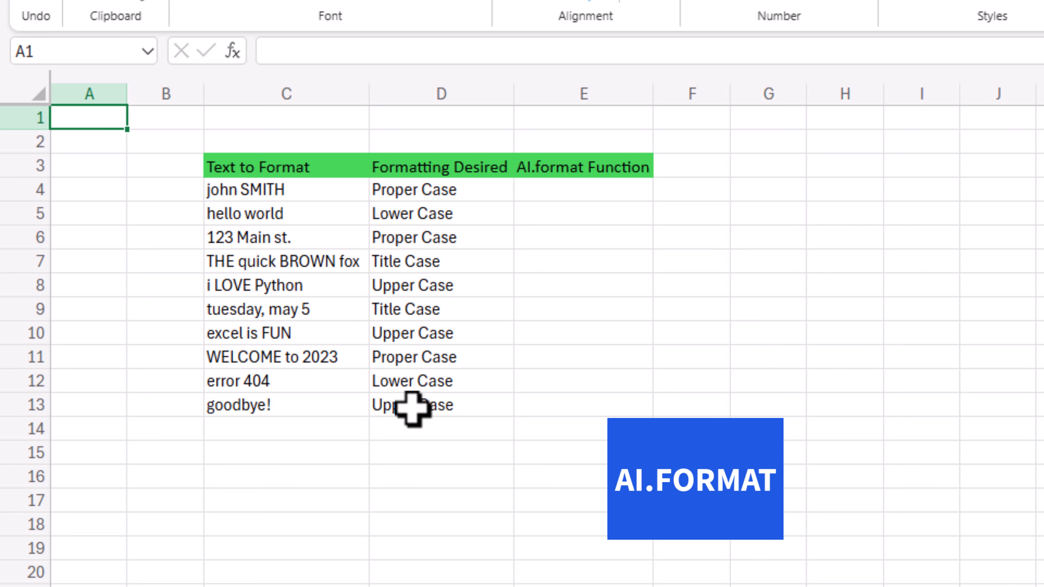
Enter =AI.FORMAT(C4,D4) in cell E4 and fill the formula down through E13
double_click(536, 196)
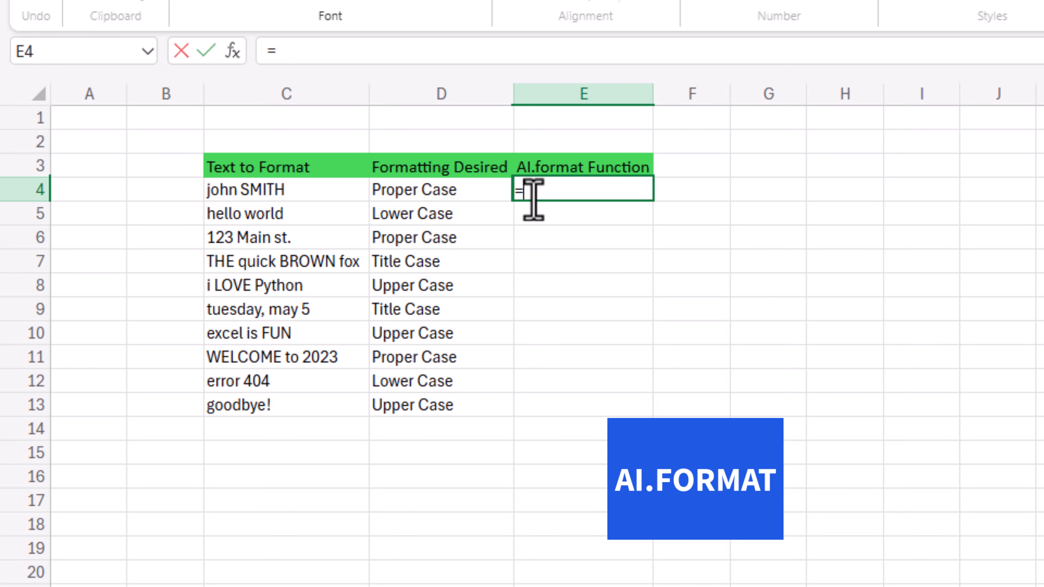
type("=AI.FORMAT")
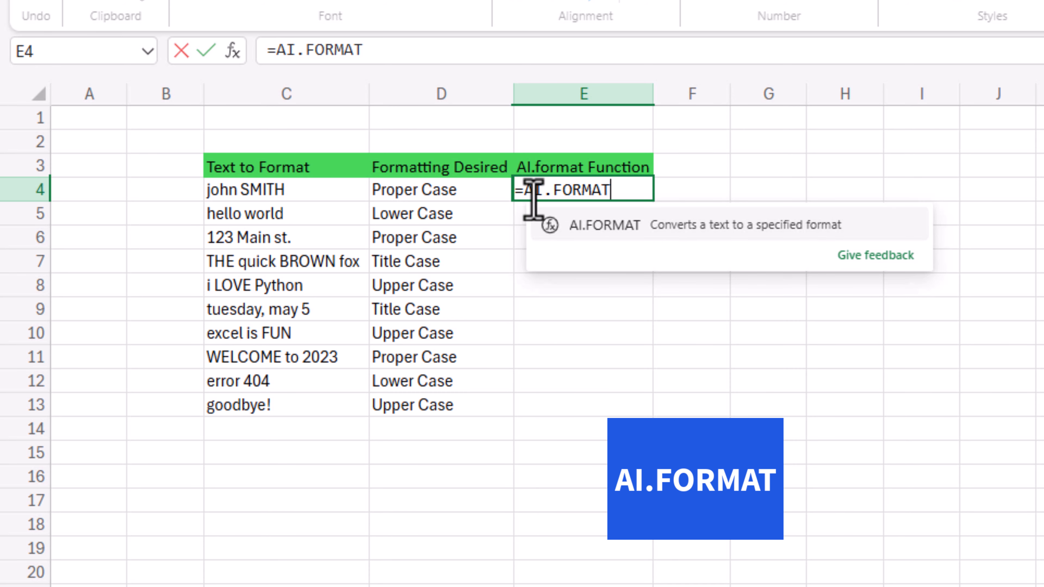
type("(")
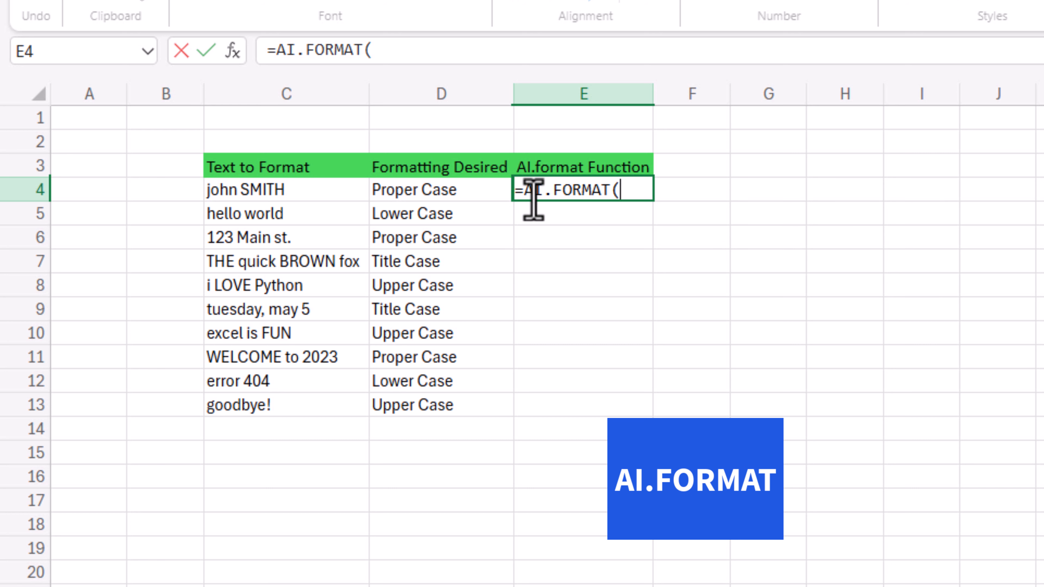
left_click(272, 191)
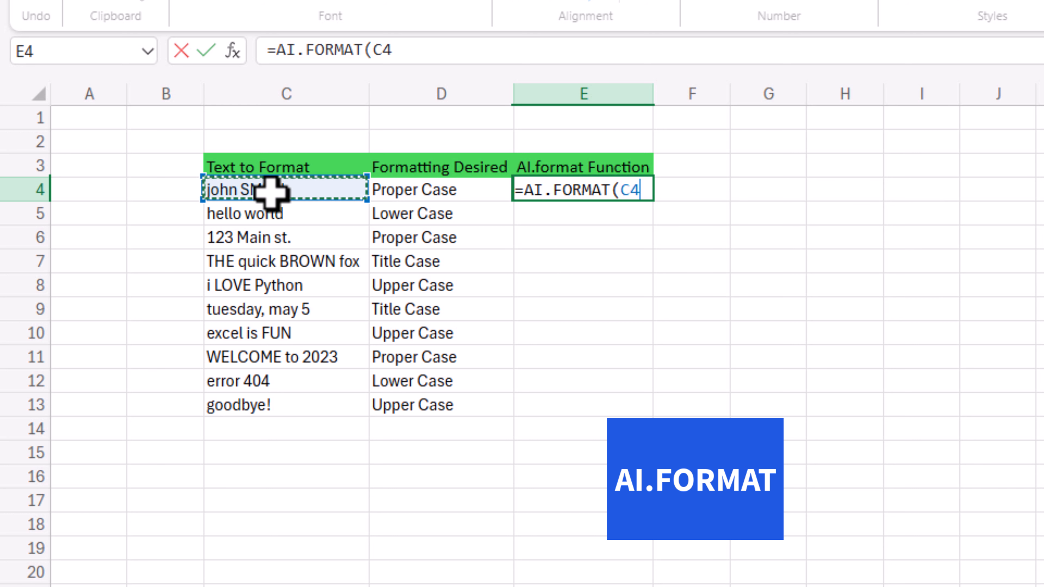
type(",")
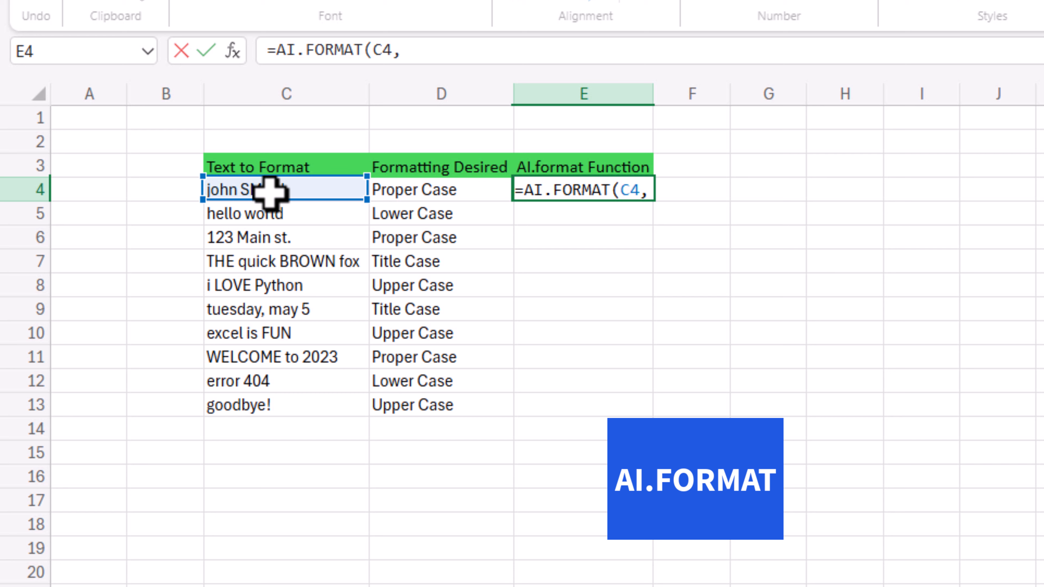
left_click(419, 192)
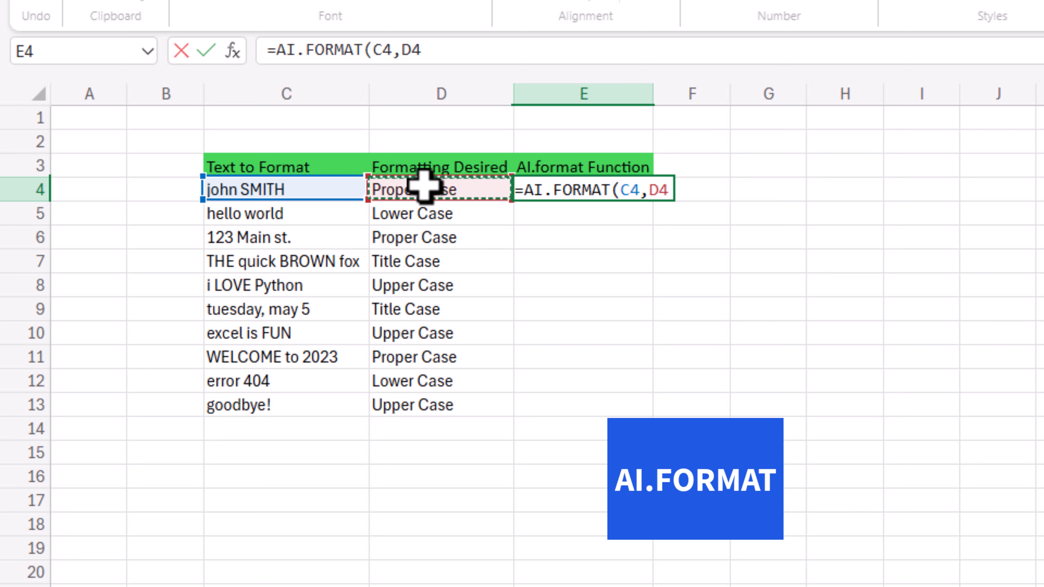
type(")")
key("Tab")
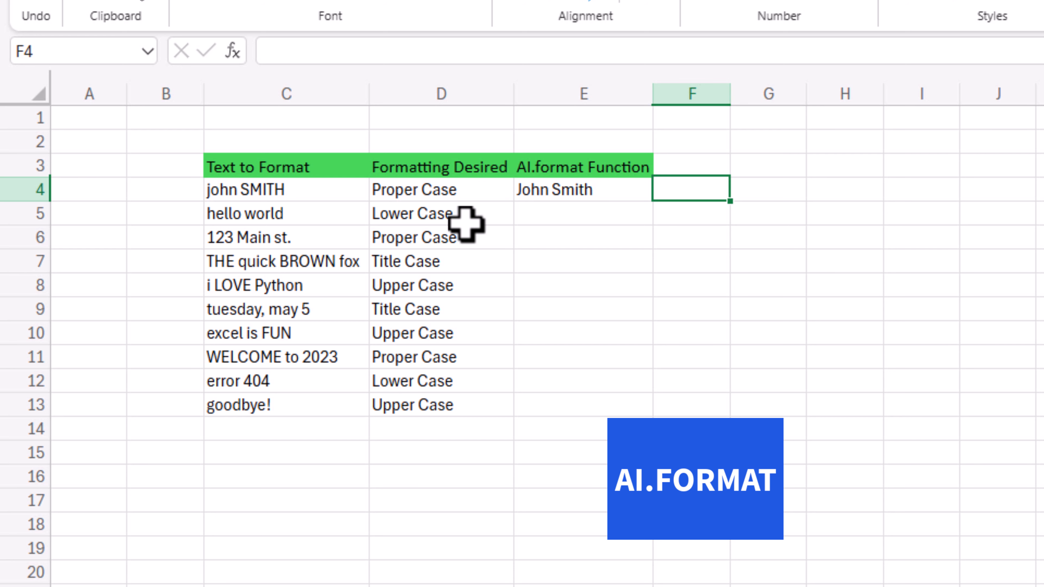
left_click(573, 194)
left_click_drag(654, 203, 638, 405)
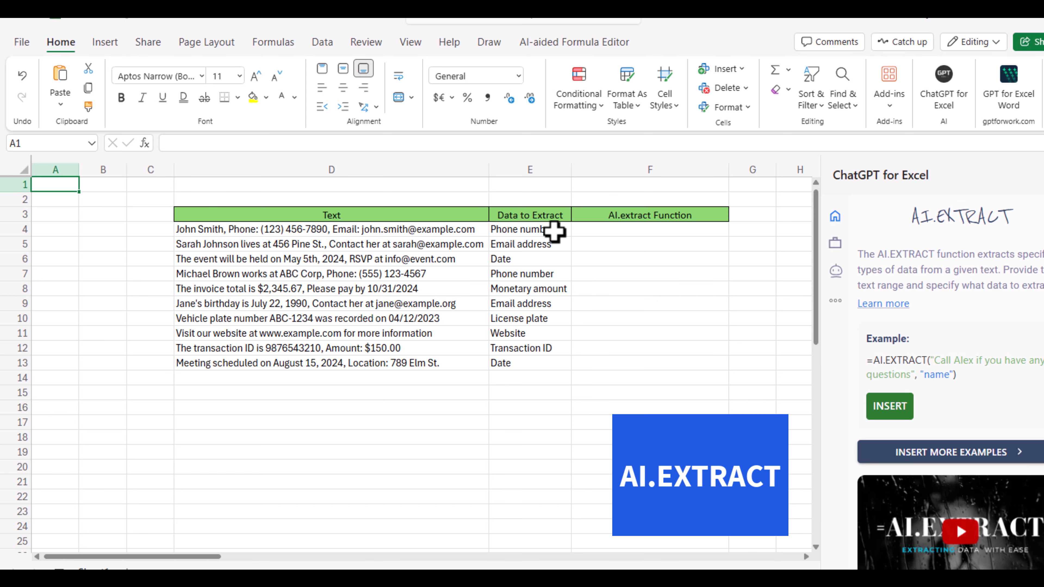
Enter =AI.EXTRACT(D4,E4) in cell F4 of the data extraction sheet and fill the formula down through F13
left_click(596, 233)
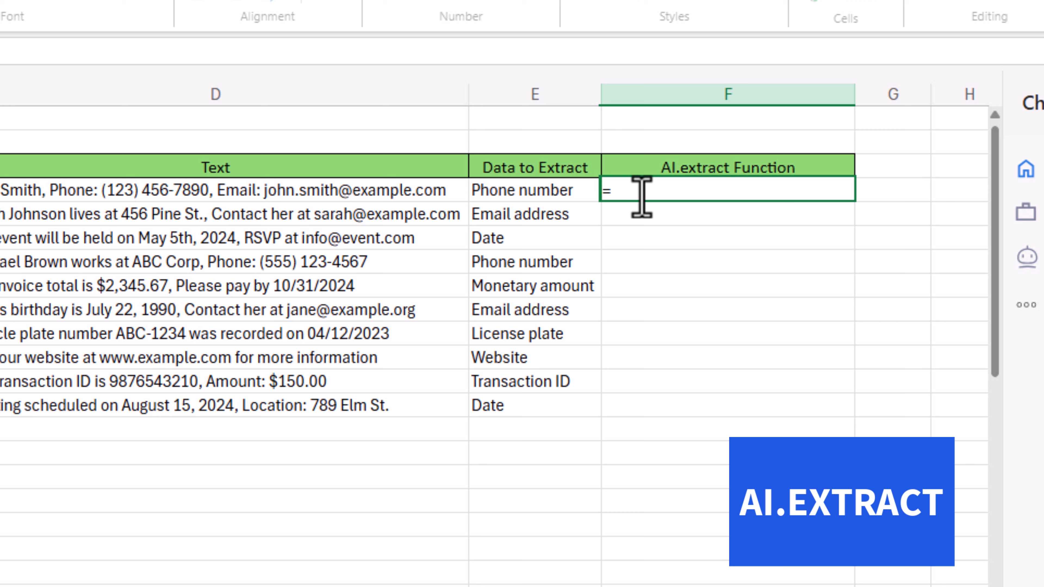
type("=AI.EXTRACT")
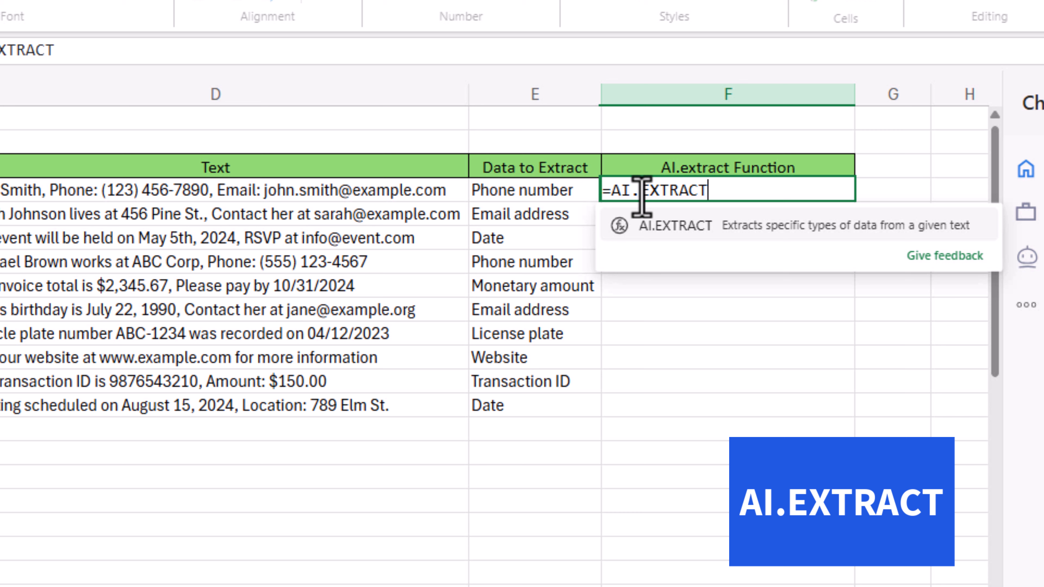
type("(")
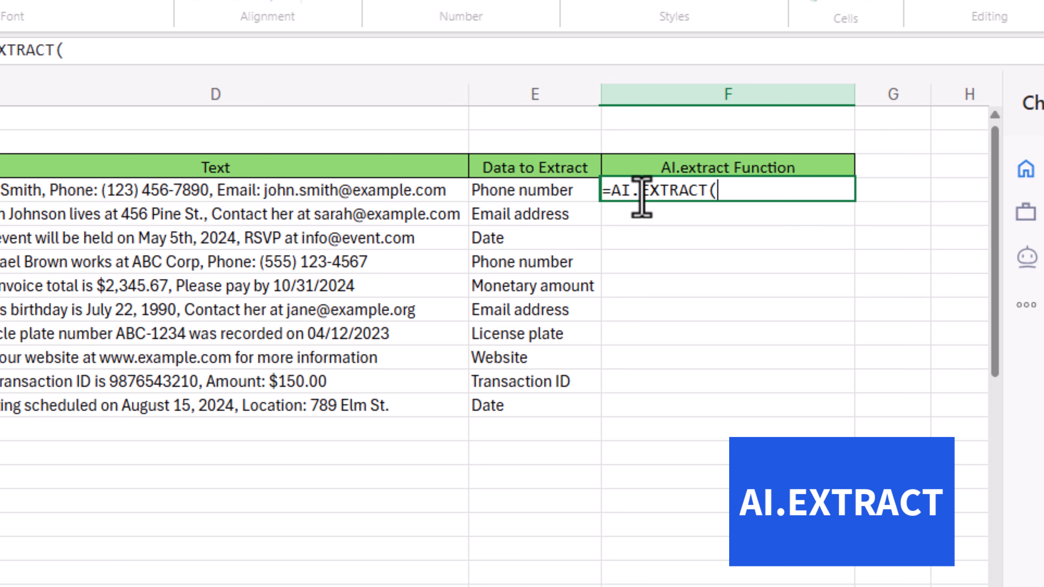
left_click(260, 190)
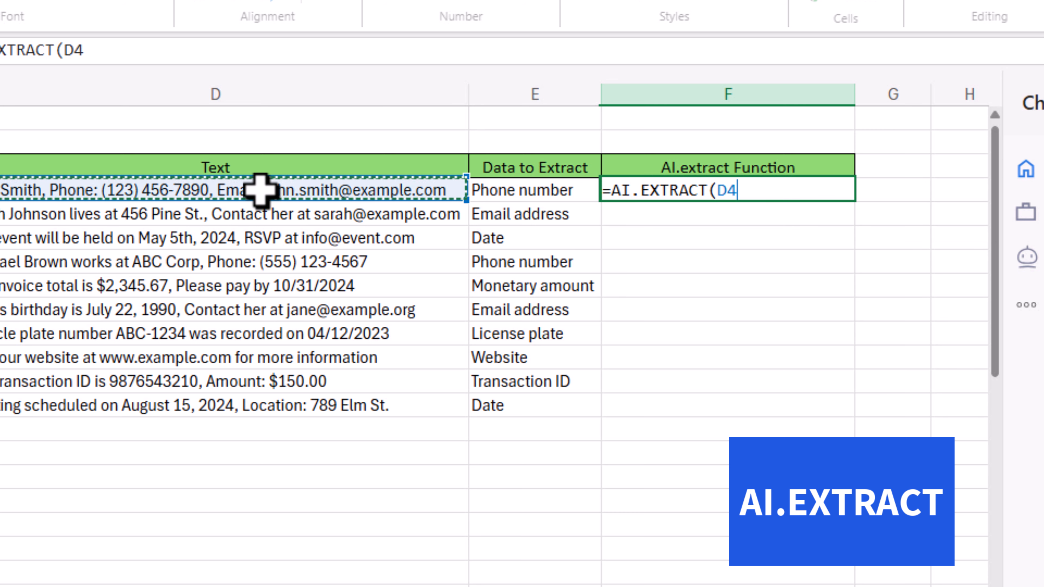
type(",")
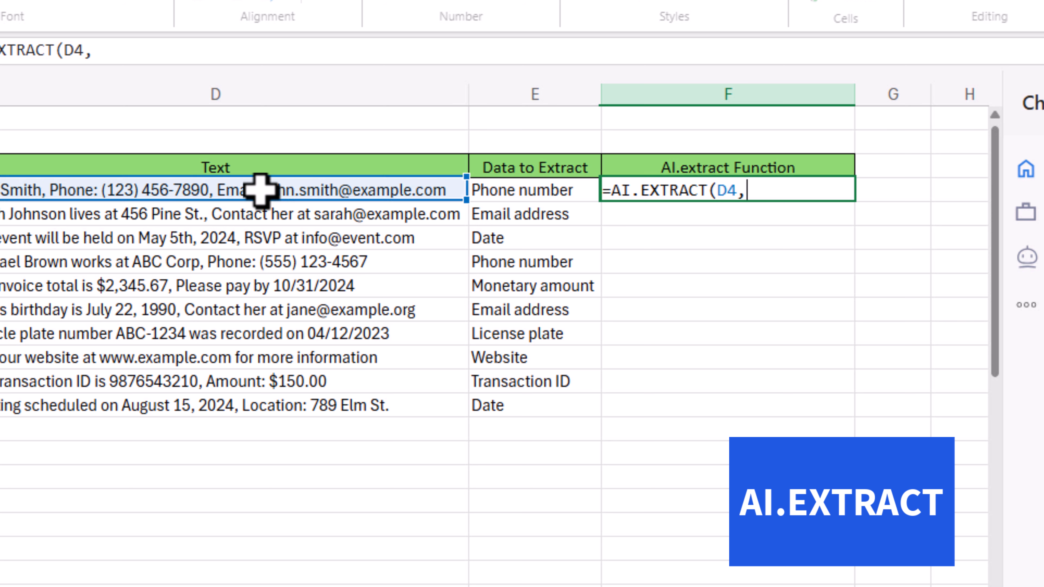
left_click(552, 193)
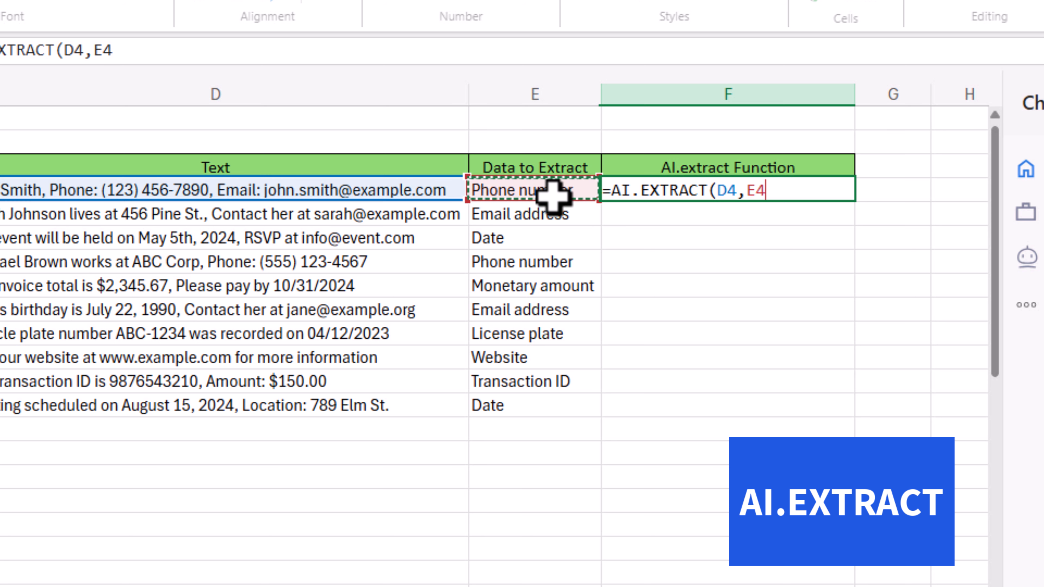
type(")")
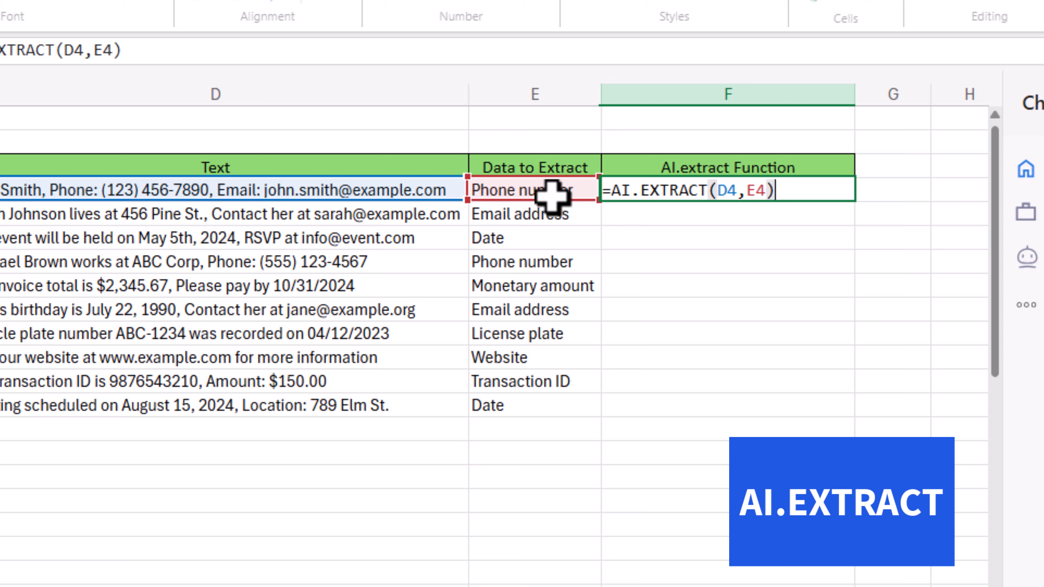
key("Tab")
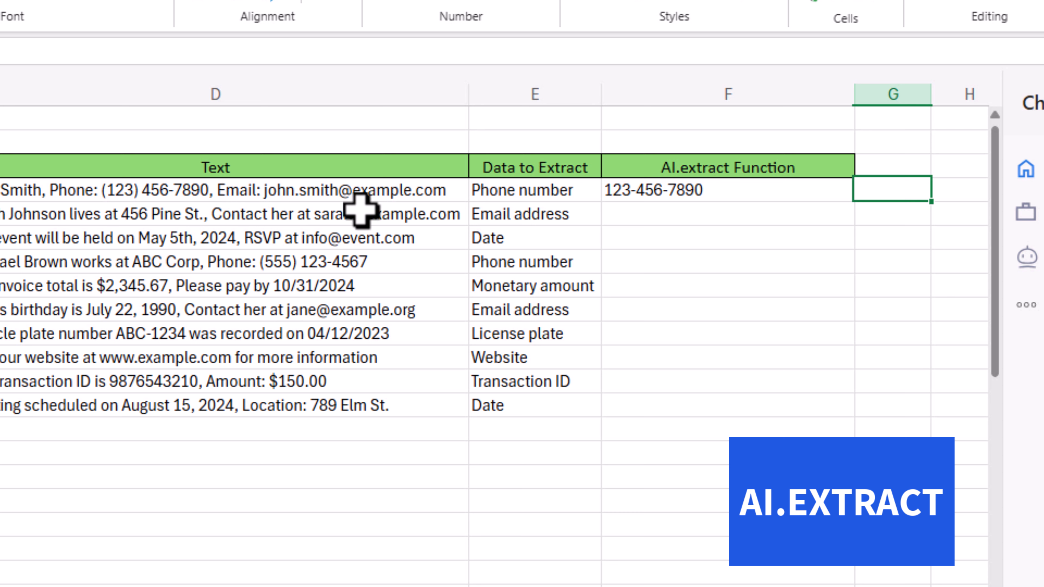
left_click(795, 193)
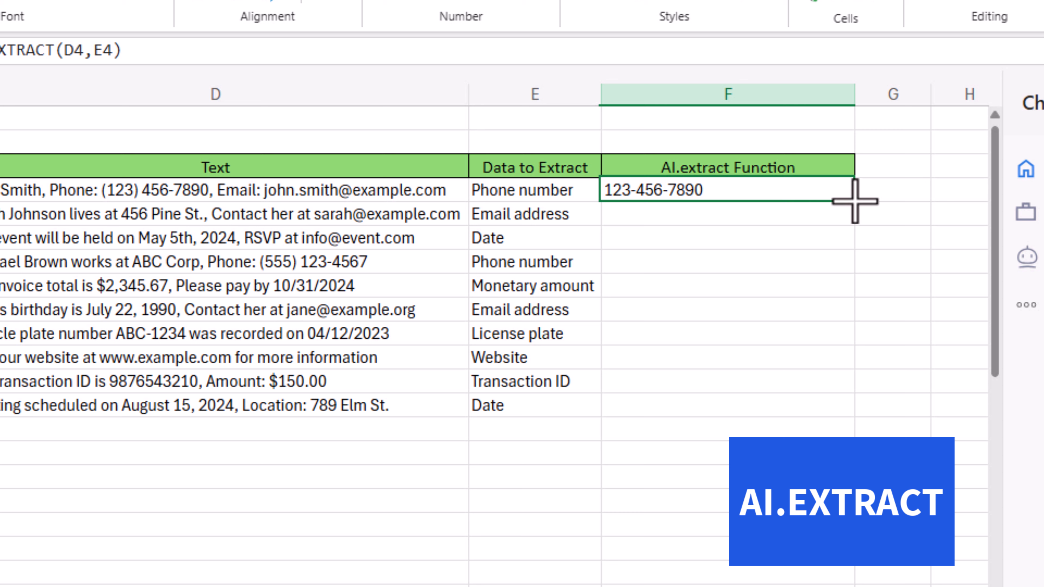
mouse_move(860, 200)
left_mouse_down()
mouse_move(860, 334)
mouse_move(845, 401)
left_mouse_up()
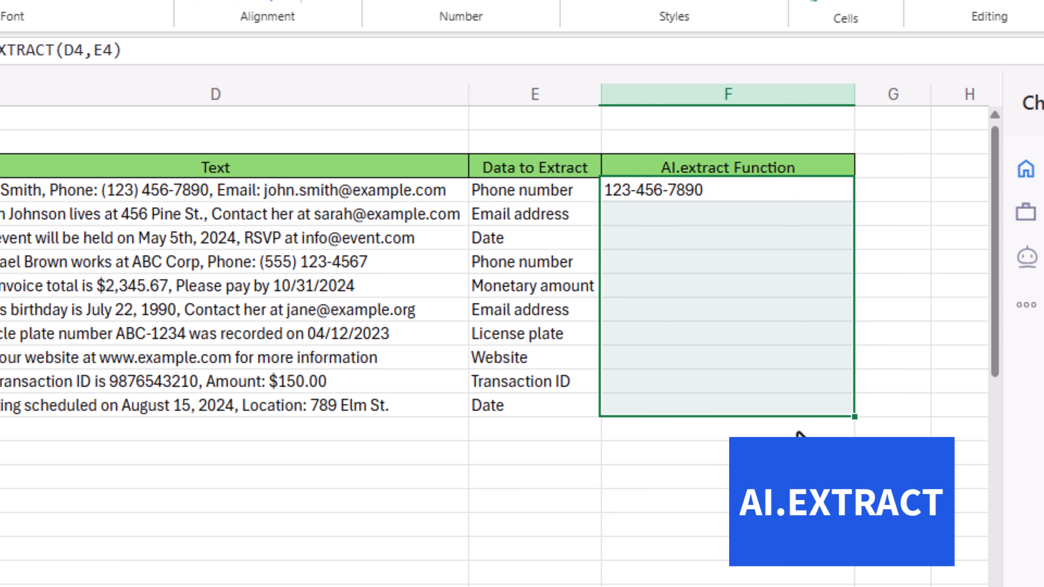